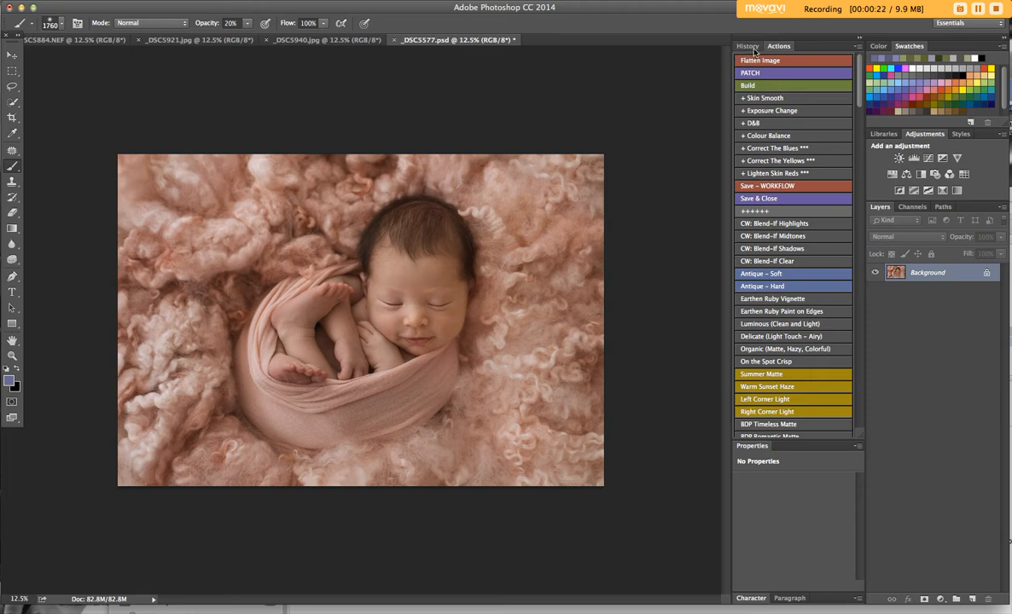
Place the baby photo _DSC5577.psd as a new layer in the flower wreath image _DSC5940.jpg.
{"action": "left_click_drag", "start_coordinate": [631, 16], "coordinate": [632, 13]}
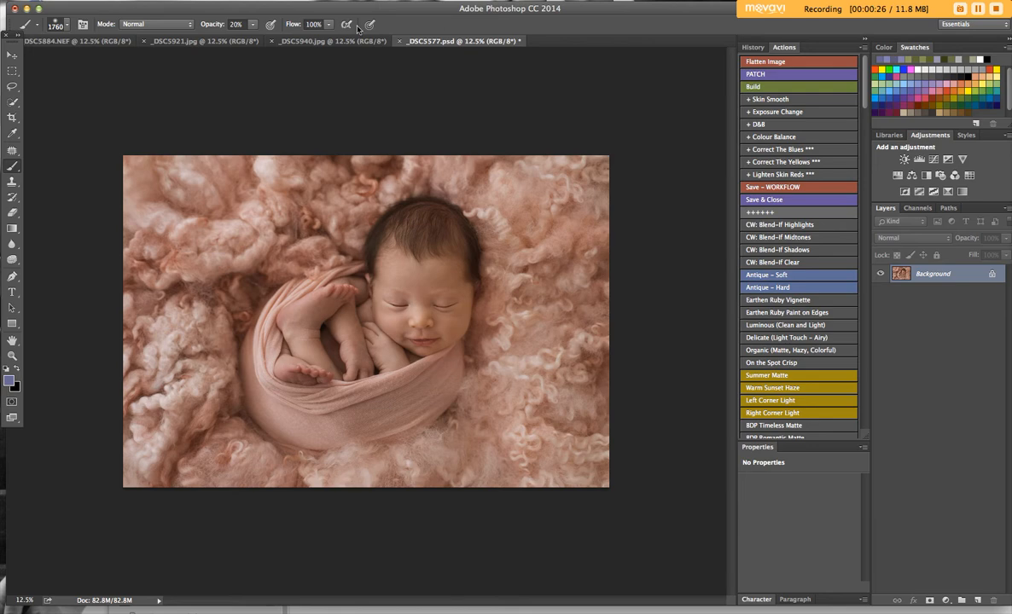
{"action": "left_click", "coordinate": [328, 41]}
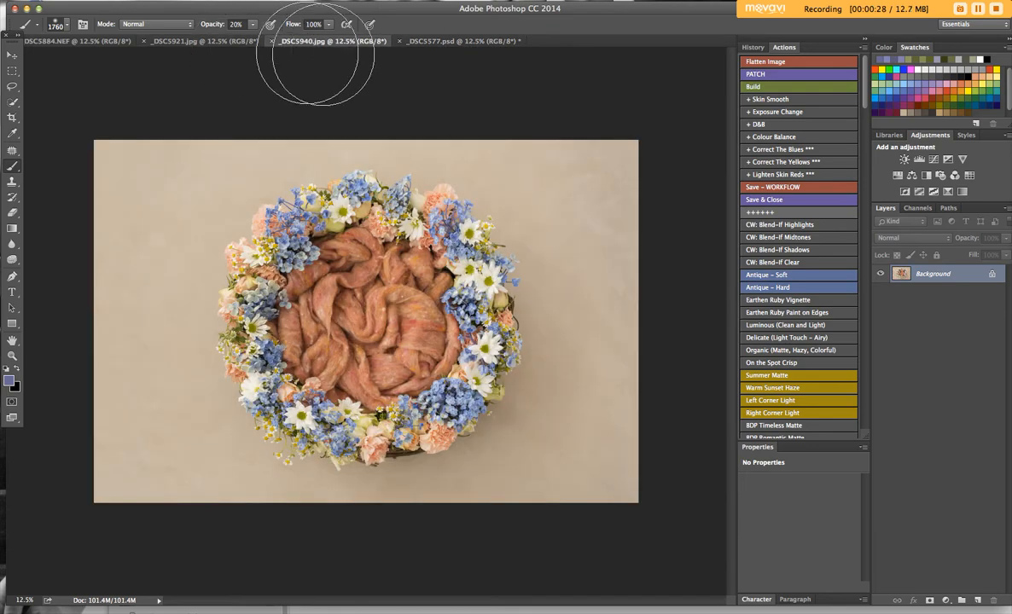
{"action": "left_click_drag", "start_coordinate": [446, 44], "coordinate": [444, 61]}
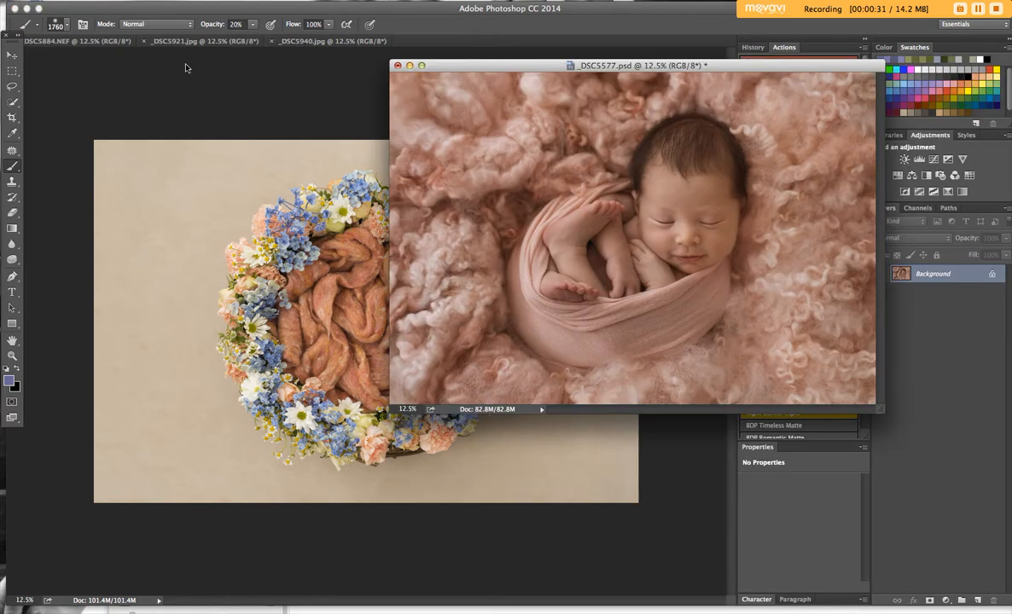
{"action": "left_click", "coordinate": [10, 55]}
{"action": "left_click_drag", "start_coordinate": [471, 295], "coordinate": [382, 311]}
Scale the baby layer proportionally to 53.36% with Free Transform and position it over the centre of the wreath.
{"action": "key", "text": "super+t"}
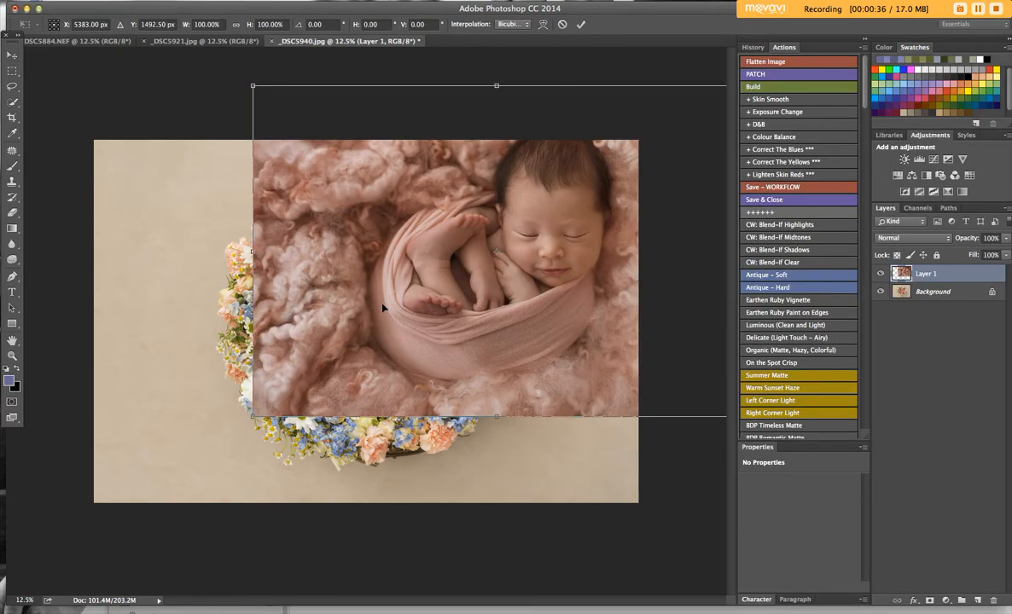
{"action": "left_click_drag", "start_coordinate": [254, 88], "coordinate": [461, 228]}
{"action": "left_click_drag", "start_coordinate": [552, 325], "coordinate": [327, 307]}
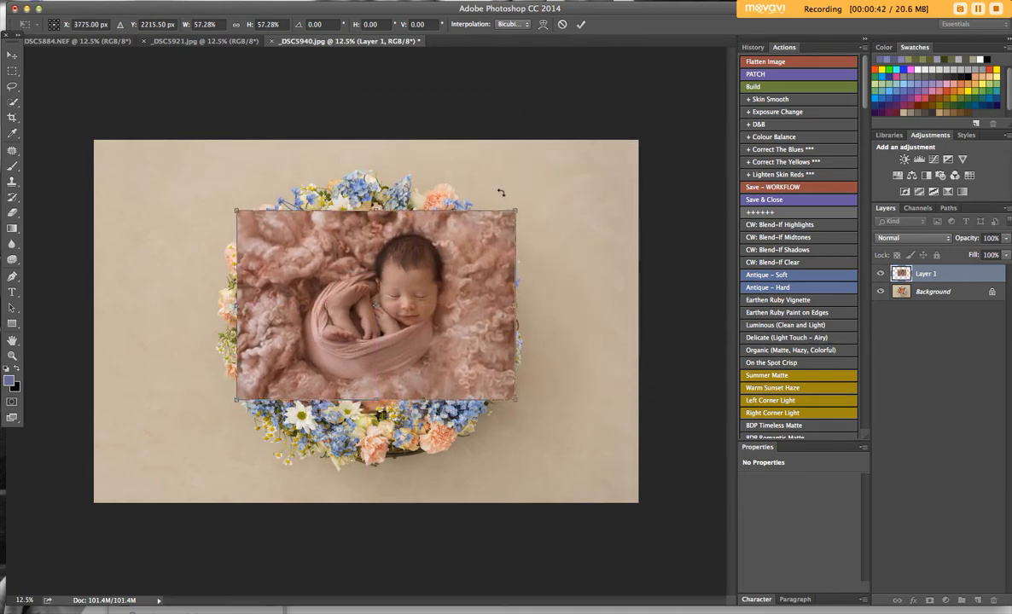
{"action": "left_click_drag", "start_coordinate": [515, 211], "coordinate": [502, 216]}
{"action": "left_click_drag", "start_coordinate": [375, 253], "coordinate": [397, 339]}
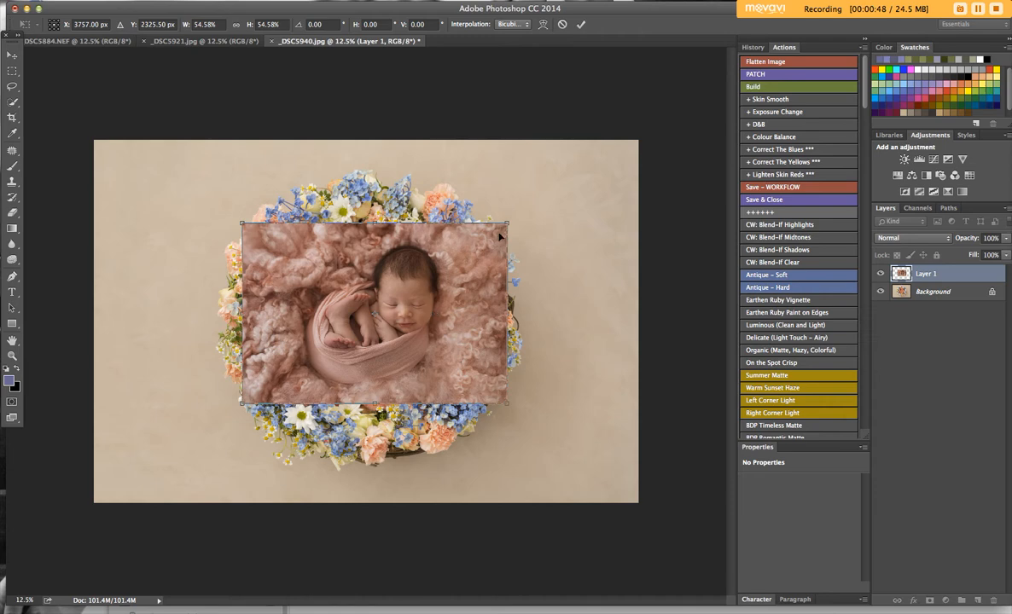
{"action": "left_click_drag", "start_coordinate": [507, 223], "coordinate": [501, 227]}
{"action": "mouse_move", "coordinate": [392, 295]}
{"action": "left_mouse_down"}
{"action": "mouse_move", "coordinate": [388, 266]}
{"action": "mouse_move", "coordinate": [392, 295]}
{"action": "left_mouse_up"}
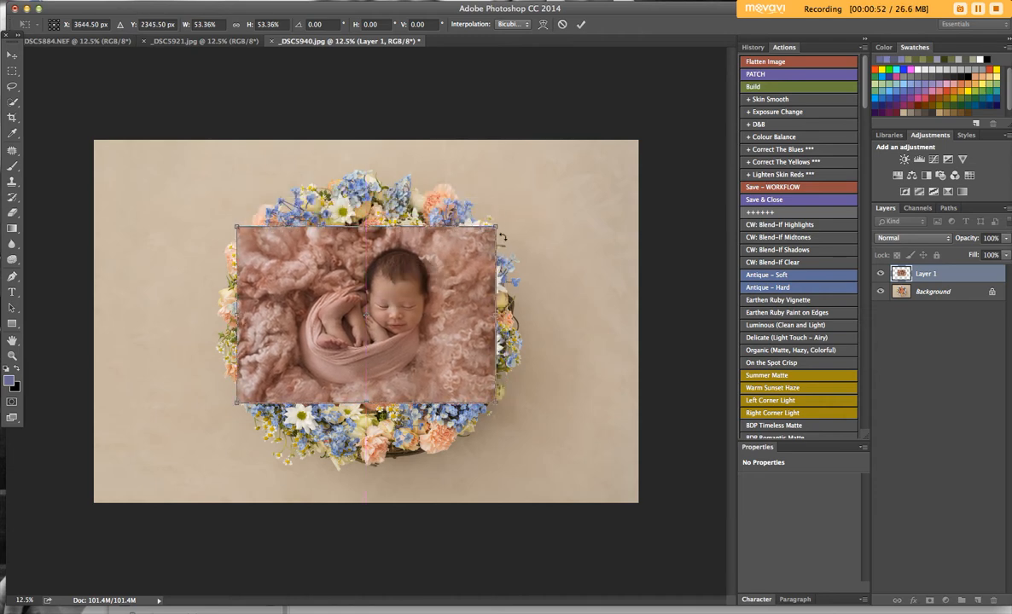
Rotate the baby layer to -10.43 degrees, recentre it in the wreath and apply the transform.
{"action": "left_click_drag", "start_coordinate": [517, 223], "coordinate": [503, 205]}
{"action": "left_click_drag", "start_coordinate": [409, 307], "coordinate": [415, 302]}
{"action": "left_click_drag", "start_coordinate": [515, 206], "coordinate": [513, 190]}
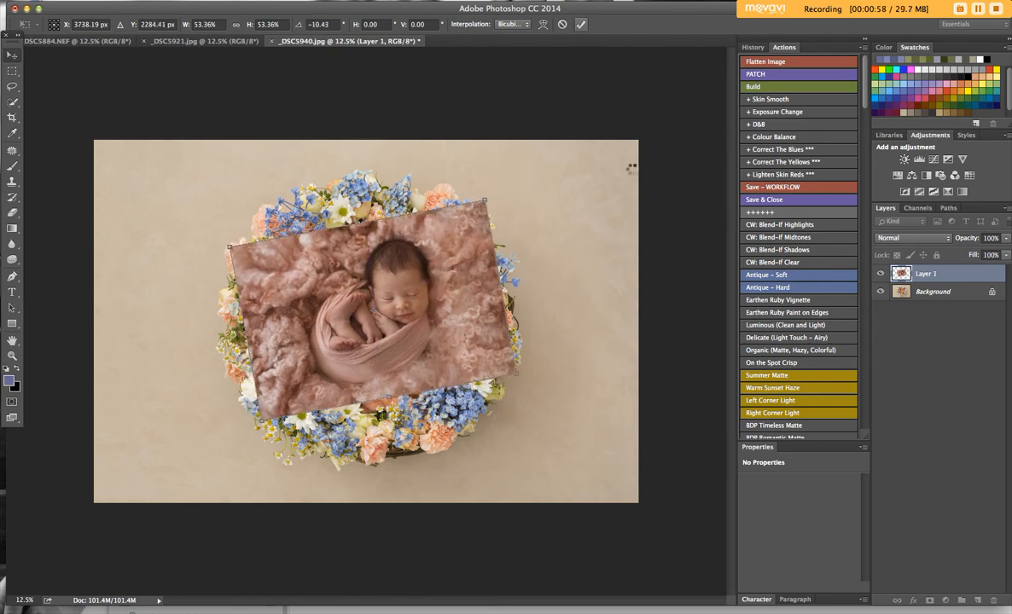
{"action": "key", "text": "Return"}
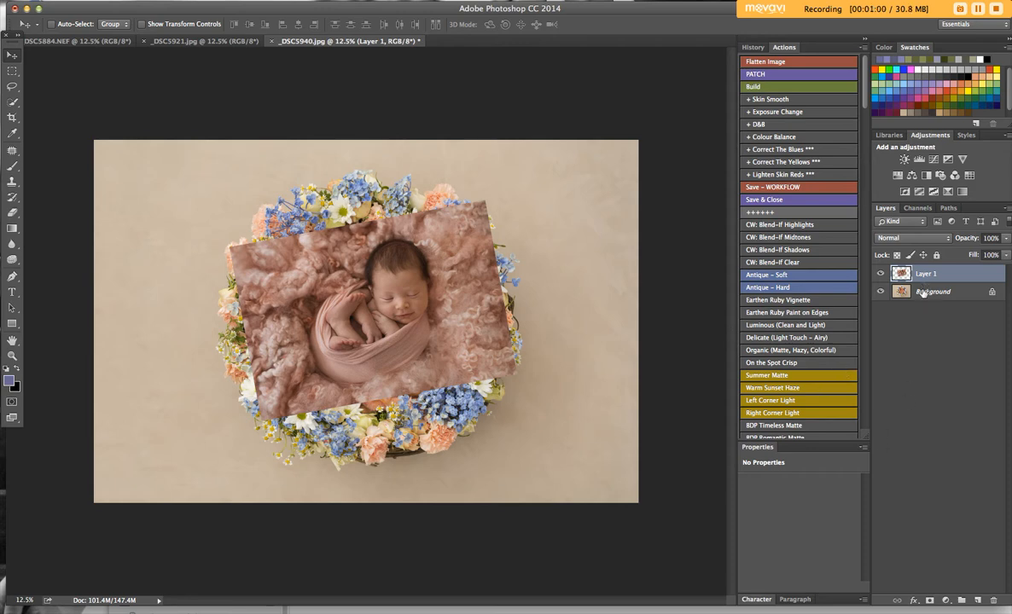
Add a layer mask to Layer 1 and invert it to black to hide the baby photo.
{"action": "left_click", "coordinate": [928, 601]}
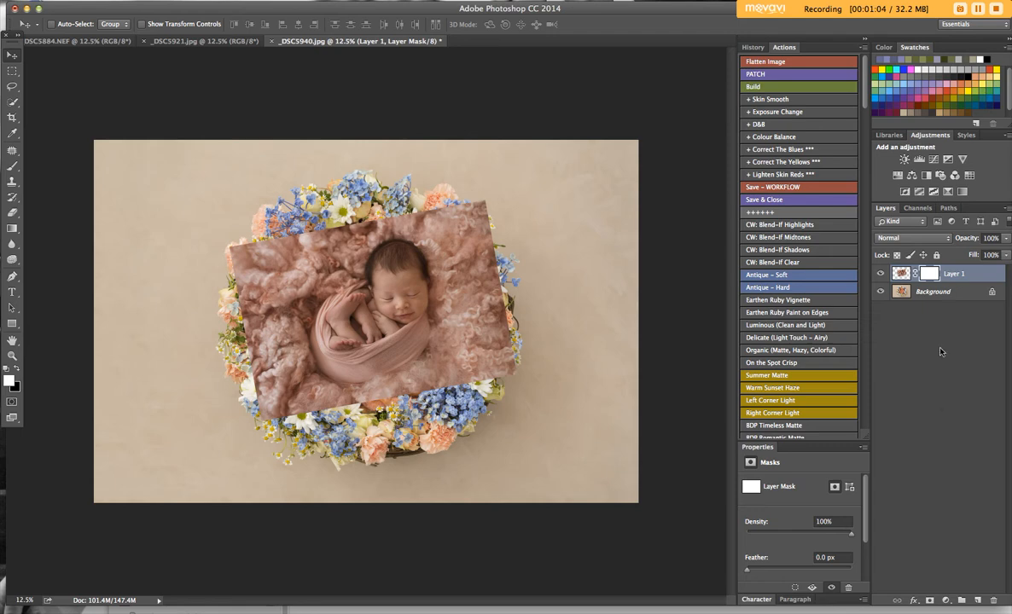
{"action": "left_click", "coordinate": [902, 273]}
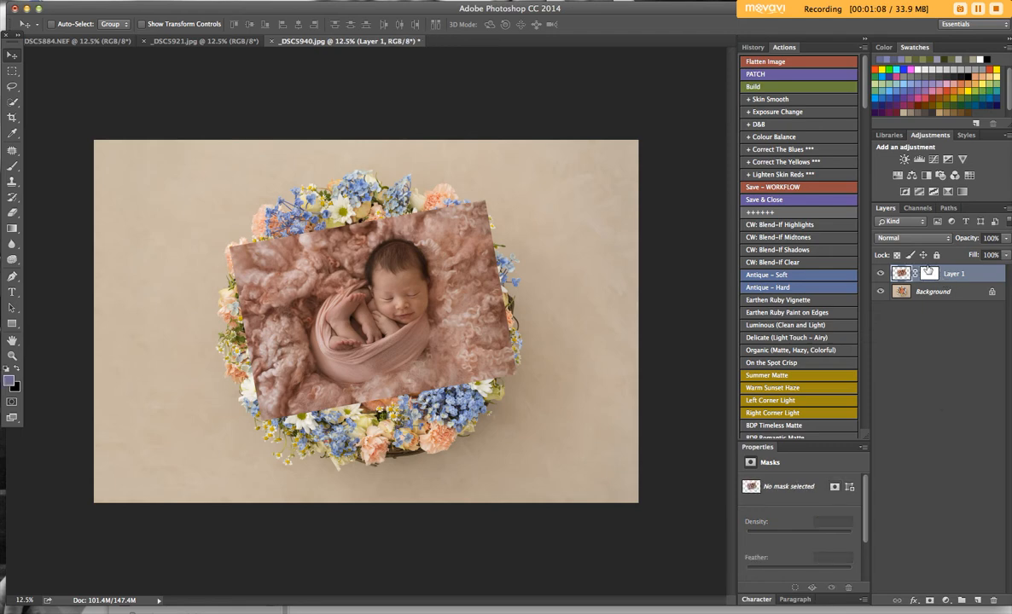
{"action": "left_click", "coordinate": [929, 274]}
{"action": "key", "text": "super+i"}
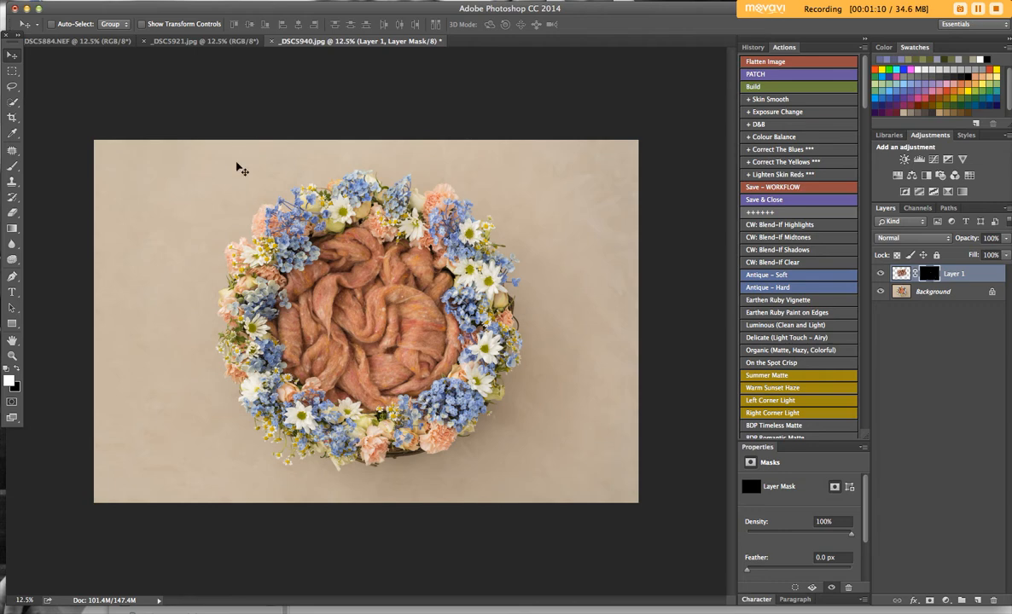
Start revealing the baby's wrap on the mask with a white 316 px brush at 100% opacity.
{"action": "left_click", "coordinate": [12, 165]}
{"action": "left_click", "coordinate": [253, 26]}
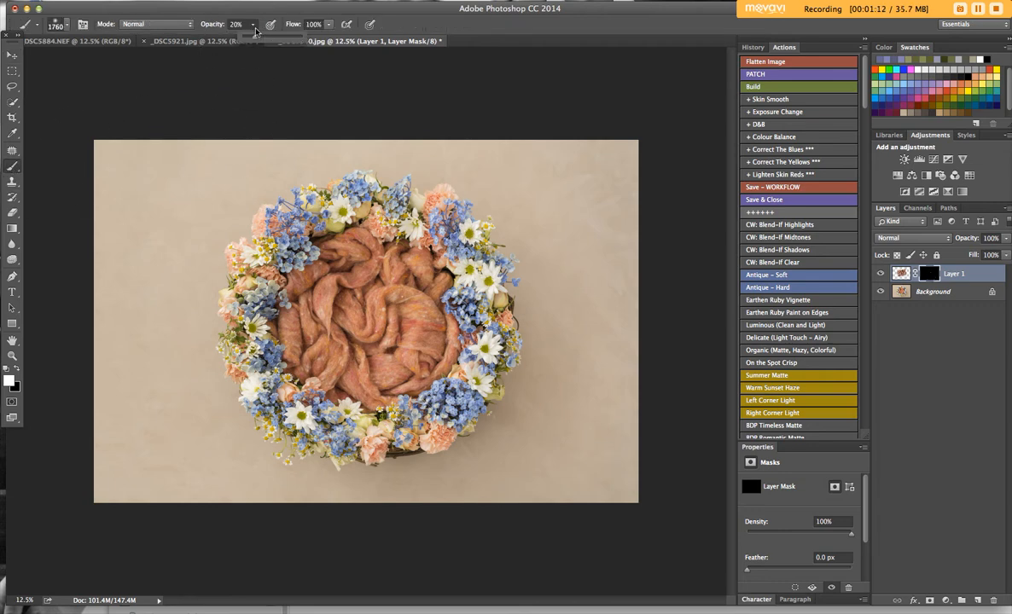
{"action": "left_click_drag", "start_coordinate": [299, 42], "coordinate": [304, 42]}
{"action": "left_click", "coordinate": [67, 26]}
{"action": "left_click_drag", "start_coordinate": [136, 61], "coordinate": [131, 63]}
{"action": "left_click_drag", "start_coordinate": [338, 299], "coordinate": [345, 319]}
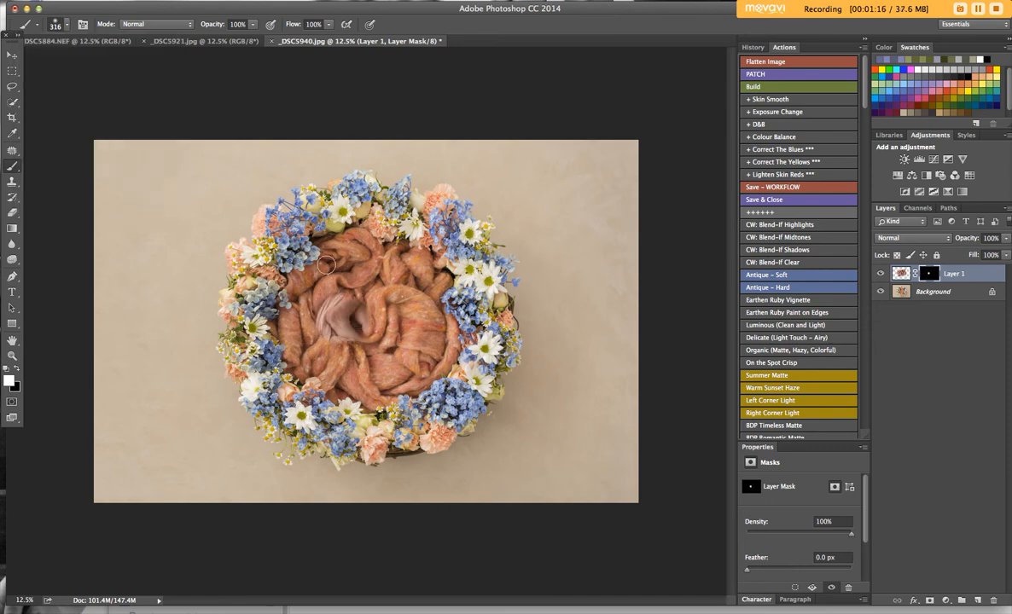
Reveal the whole baby on the mask with a white 476 px brush and shift the layer slightly left and up inside the wreath.
{"action": "left_click", "coordinate": [65, 26]}
{"action": "left_click_drag", "start_coordinate": [125, 61], "coordinate": [140, 60]}
{"action": "mouse_move", "coordinate": [344, 311]}
{"action": "left_mouse_down"}
{"action": "mouse_move", "coordinate": [394, 331]}
{"action": "mouse_move", "coordinate": [408, 305]}
{"action": "mouse_move", "coordinate": [389, 287]}
{"action": "mouse_move", "coordinate": [344, 303]}
{"action": "mouse_move", "coordinate": [389, 299]}
{"action": "mouse_move", "coordinate": [382, 315]}
{"action": "mouse_move", "coordinate": [362, 309]}
{"action": "mouse_move", "coordinate": [340, 348]}
{"action": "mouse_move", "coordinate": [402, 338]}
{"action": "mouse_move", "coordinate": [358, 364]}
{"action": "mouse_move", "coordinate": [331, 330]}
{"action": "mouse_move", "coordinate": [329, 301]}
{"action": "mouse_move", "coordinate": [387, 258]}
{"action": "mouse_move", "coordinate": [415, 288]}
{"action": "mouse_move", "coordinate": [370, 263]}
{"action": "mouse_move", "coordinate": [421, 263]}
{"action": "mouse_move", "coordinate": [419, 294]}
{"action": "mouse_move", "coordinate": [371, 280]}
{"action": "mouse_move", "coordinate": [418, 296]}
{"action": "mouse_move", "coordinate": [403, 346]}
{"action": "mouse_move", "coordinate": [353, 373]}
{"action": "mouse_move", "coordinate": [406, 348]}
{"action": "mouse_move", "coordinate": [381, 372]}
{"action": "mouse_move", "coordinate": [334, 364]}
{"action": "mouse_move", "coordinate": [324, 309]}
{"action": "mouse_move", "coordinate": [308, 337]}
{"action": "mouse_move", "coordinate": [356, 279]}
{"action": "mouse_move", "coordinate": [321, 308]}
{"action": "mouse_move", "coordinate": [315, 351]}
{"action": "mouse_move", "coordinate": [352, 378]}
{"action": "mouse_move", "coordinate": [395, 369]}
{"action": "mouse_move", "coordinate": [425, 348]}
{"action": "mouse_move", "coordinate": [426, 313]}
{"action": "mouse_move", "coordinate": [418, 271]}
{"action": "mouse_move", "coordinate": [396, 249]}
{"action": "mouse_move", "coordinate": [372, 256]}
{"action": "mouse_move", "coordinate": [358, 292]}
{"action": "mouse_move", "coordinate": [304, 345]}
{"action": "mouse_move", "coordinate": [329, 376]}
{"action": "mouse_move", "coordinate": [361, 381]}
{"action": "mouse_move", "coordinate": [404, 364]}
{"action": "mouse_move", "coordinate": [426, 319]}
{"action": "mouse_move", "coordinate": [402, 258]}
{"action": "mouse_move", "coordinate": [368, 274]}
{"action": "mouse_move", "coordinate": [388, 255]}
{"action": "mouse_move", "coordinate": [416, 290]}
{"action": "mouse_move", "coordinate": [423, 352]}
{"action": "mouse_move", "coordinate": [360, 362]}
{"action": "mouse_move", "coordinate": [334, 325]}
{"action": "mouse_move", "coordinate": [376, 284]}
{"action": "mouse_move", "coordinate": [377, 258]}
{"action": "mouse_move", "coordinate": [341, 312]}
{"action": "mouse_move", "coordinate": [293, 321]}
{"action": "mouse_move", "coordinate": [417, 349]}
{"action": "mouse_move", "coordinate": [383, 250]}
{"action": "mouse_move", "coordinate": [356, 327]}
{"action": "mouse_move", "coordinate": [291, 321]}
{"action": "mouse_move", "coordinate": [391, 271]}
{"action": "left_mouse_up"}
{"action": "left_click", "coordinate": [12, 54]}
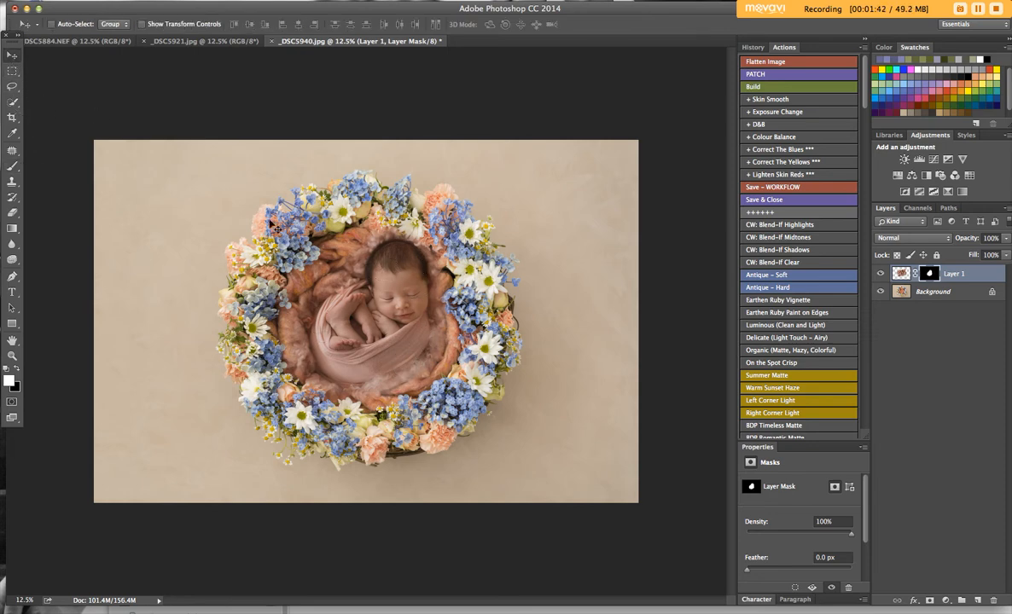
{"action": "left_click_drag", "start_coordinate": [411, 350], "coordinate": [392, 344]}
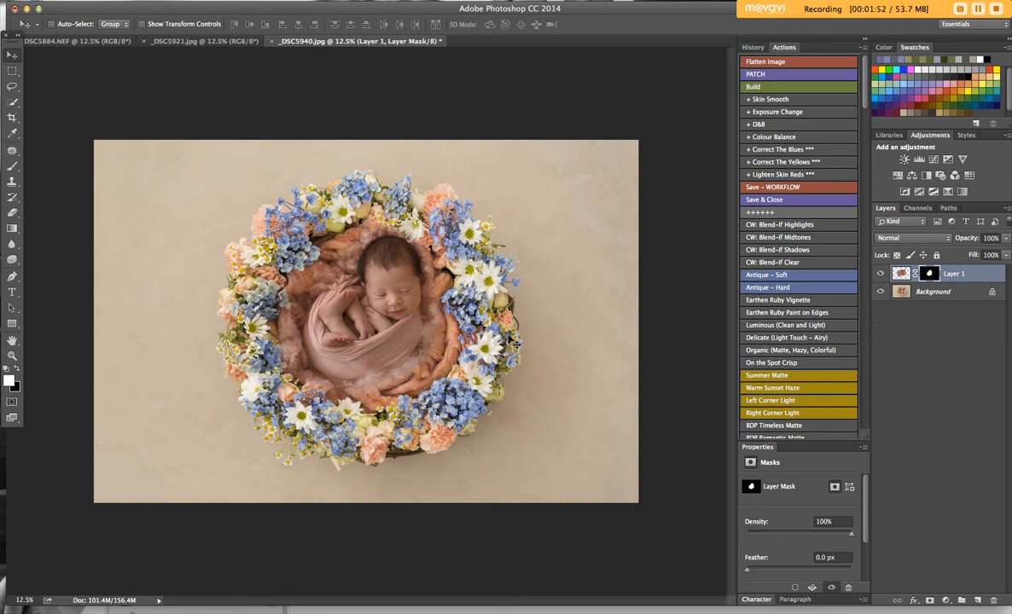
Mask out the leftover fluff above the baby's head with a soft black 52 px brush at 100% opacity.
{"action": "key", "text": "super+plus"}
{"action": "key", "text": "super+plus"}
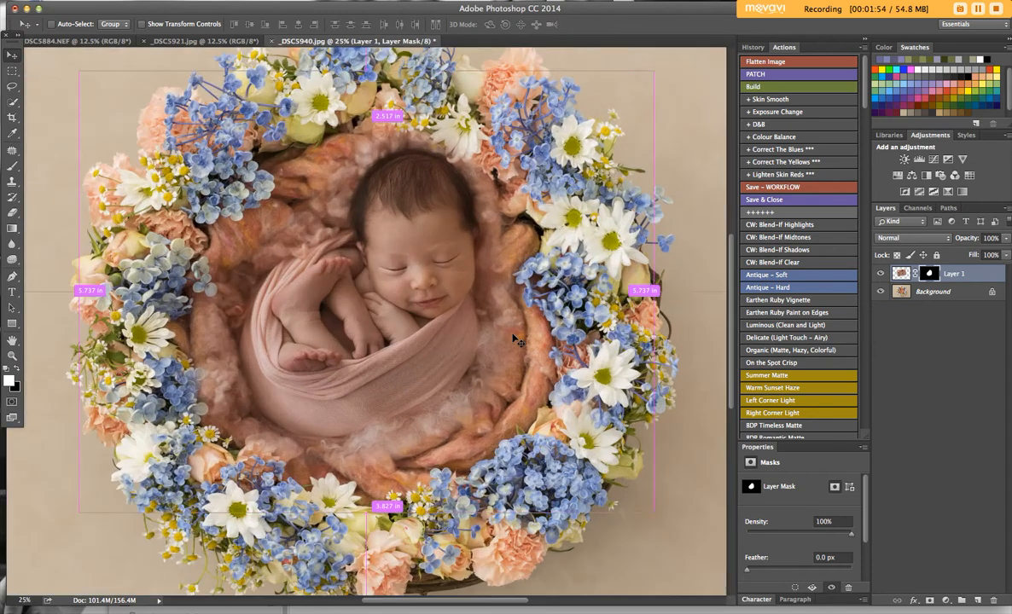
{"action": "left_click", "coordinate": [11, 166]}
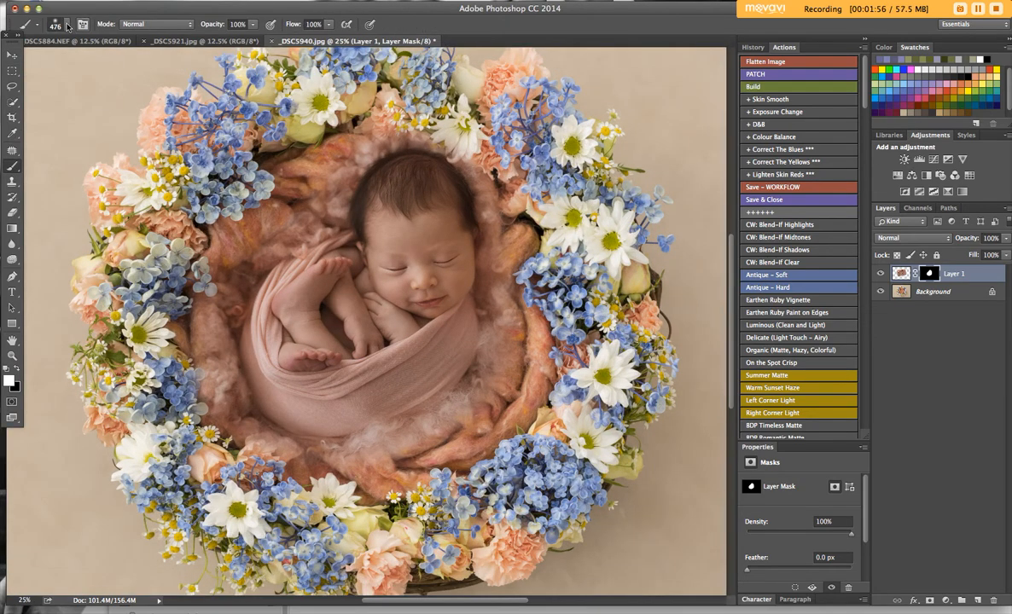
{"action": "left_click", "coordinate": [67, 28]}
{"action": "left_click", "coordinate": [87, 60]}
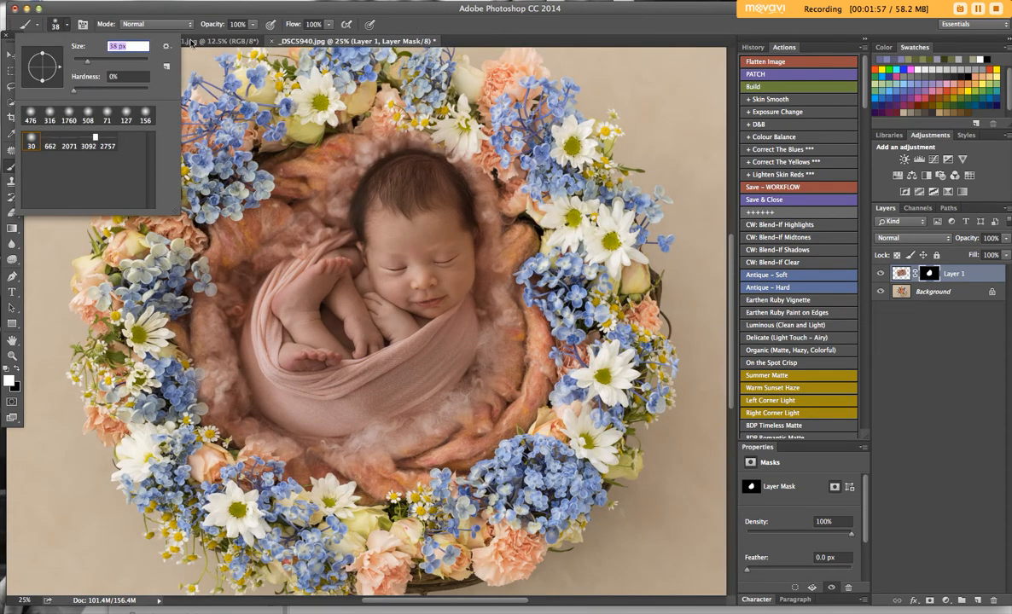
{"action": "left_click", "coordinate": [252, 25]}
{"action": "left_click", "coordinate": [17, 368]}
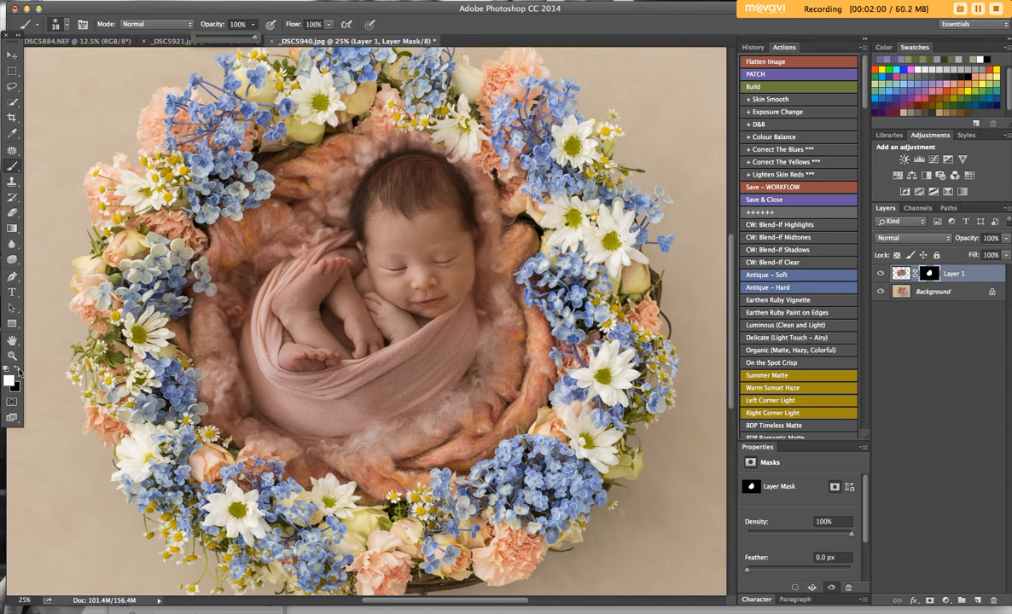
{"action": "left_click", "coordinate": [67, 27]}
{"action": "left_click_drag", "start_coordinate": [85, 62], "coordinate": [94, 64]}
{"action": "key", "text": "Return"}
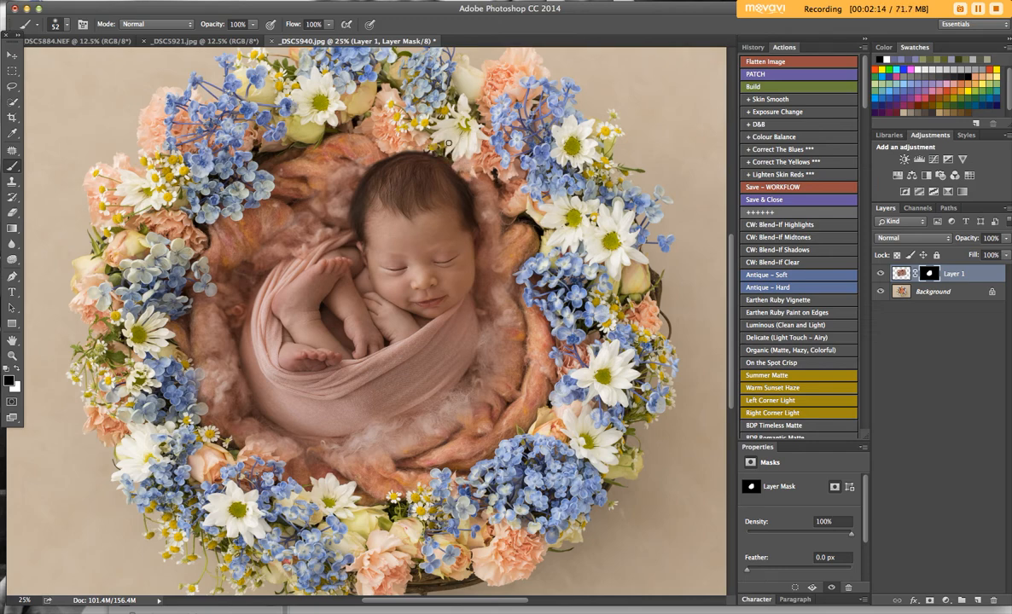
Refine the mask along the baby's hairline with black, using a 33 px and a 43 px soft brush.
{"action": "left_click", "coordinate": [66, 25]}
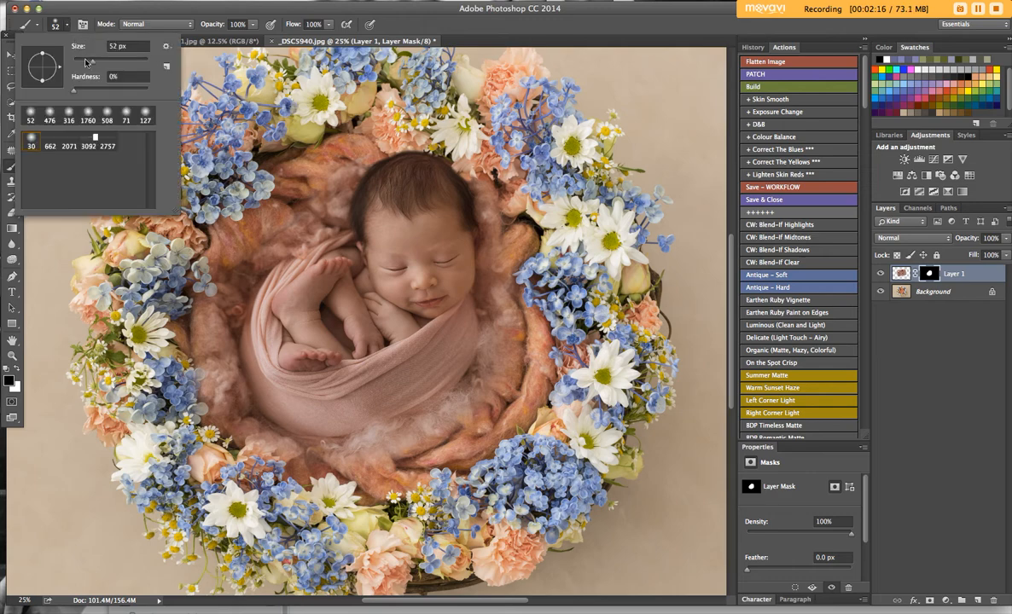
{"action": "left_click_drag", "start_coordinate": [85, 61], "coordinate": [83, 62]}
{"action": "key", "text": "Return"}
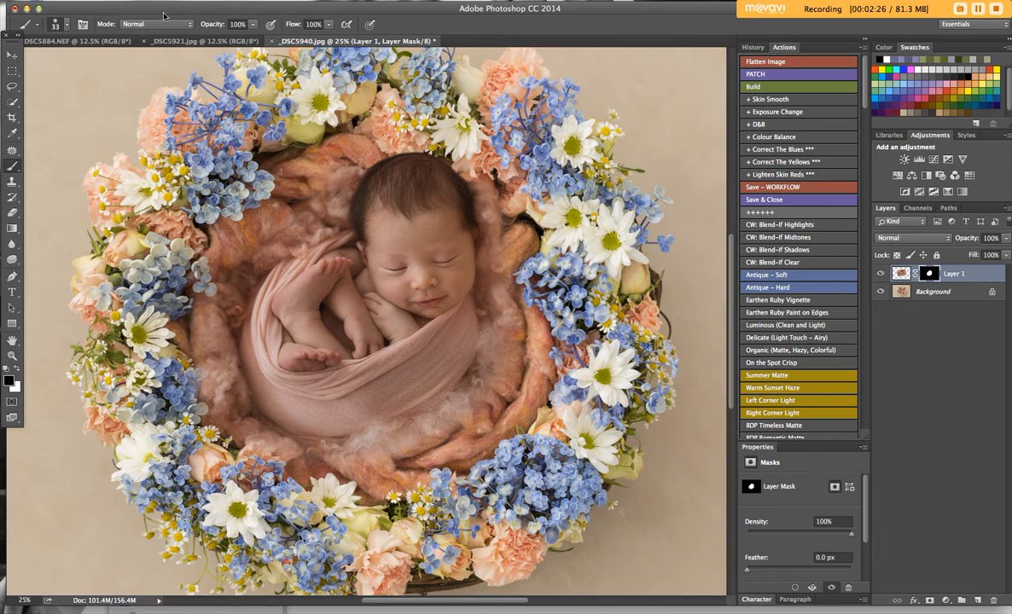
{"action": "left_click", "coordinate": [67, 25]}
{"action": "left_click_drag", "start_coordinate": [84, 61], "coordinate": [89, 61]}
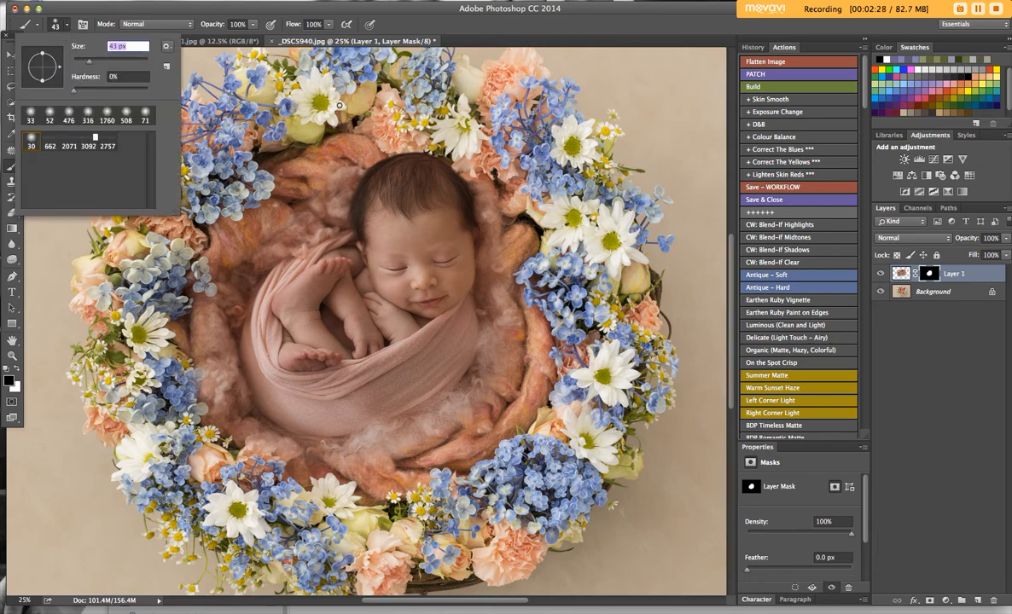
{"action": "left_click", "coordinate": [390, 152]}
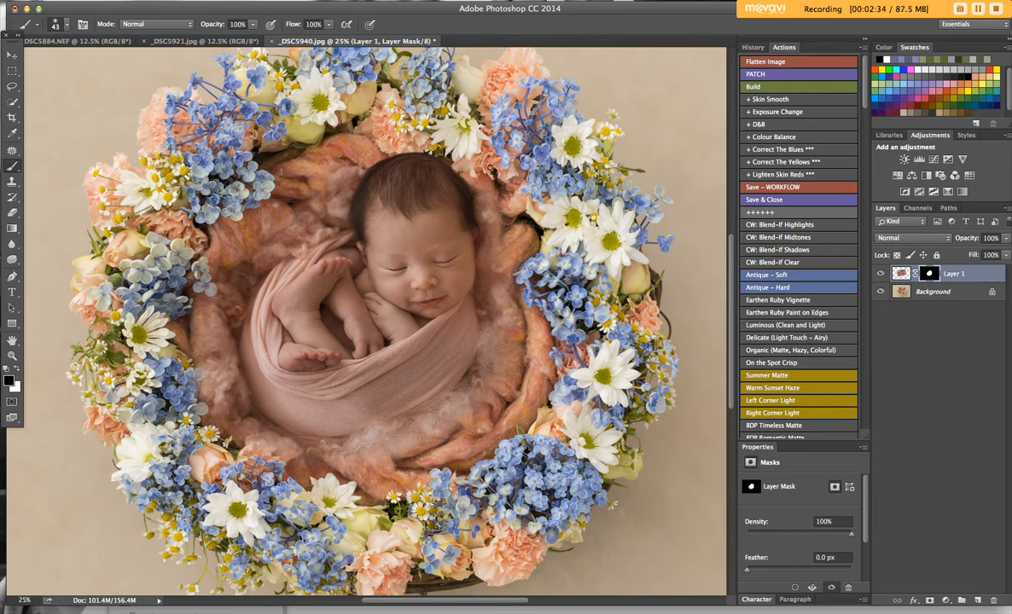
Blend the fluff around the baby into the basket's wool by painting black on the mask with a 130 px brush at 20% opacity.
{"action": "left_click", "coordinate": [67, 25]}
{"action": "left_click_drag", "start_coordinate": [89, 60], "coordinate": [111, 61]}
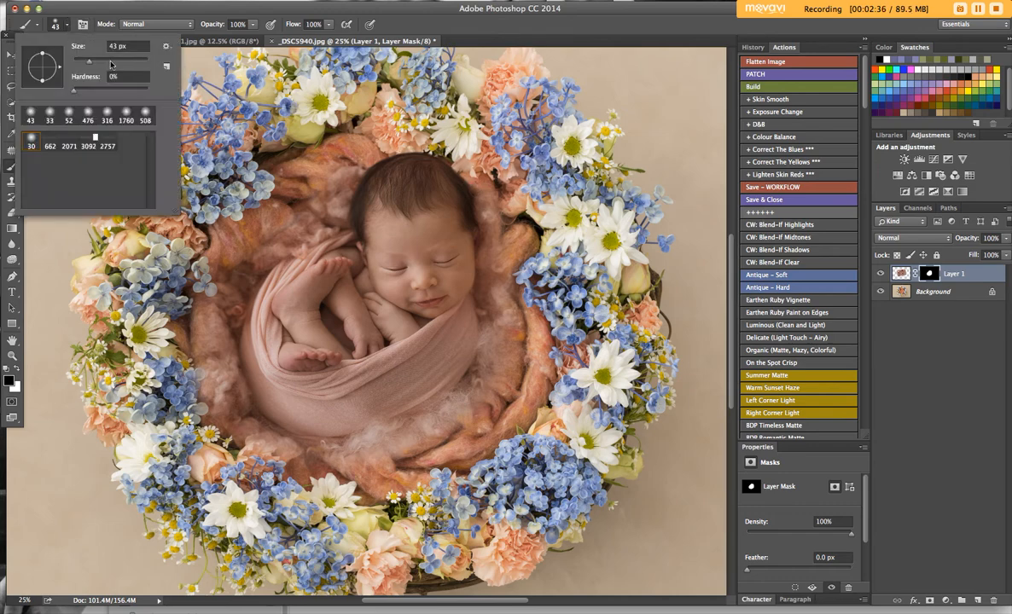
{"action": "key", "text": "Return"}
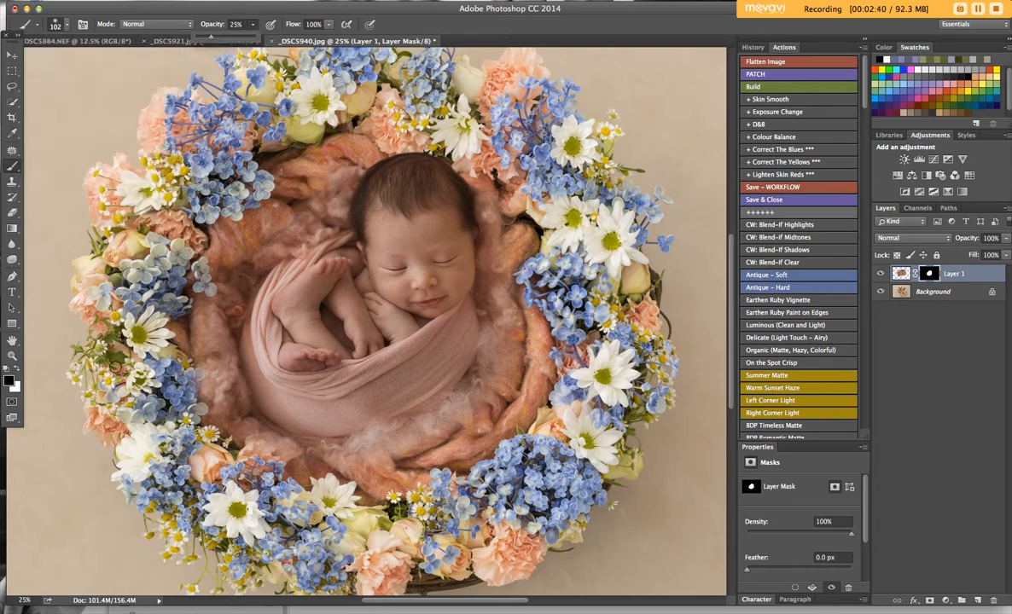
{"action": "left_click", "coordinate": [65, 26]}
{"action": "left_click_drag", "start_coordinate": [115, 64], "coordinate": [121, 64]}
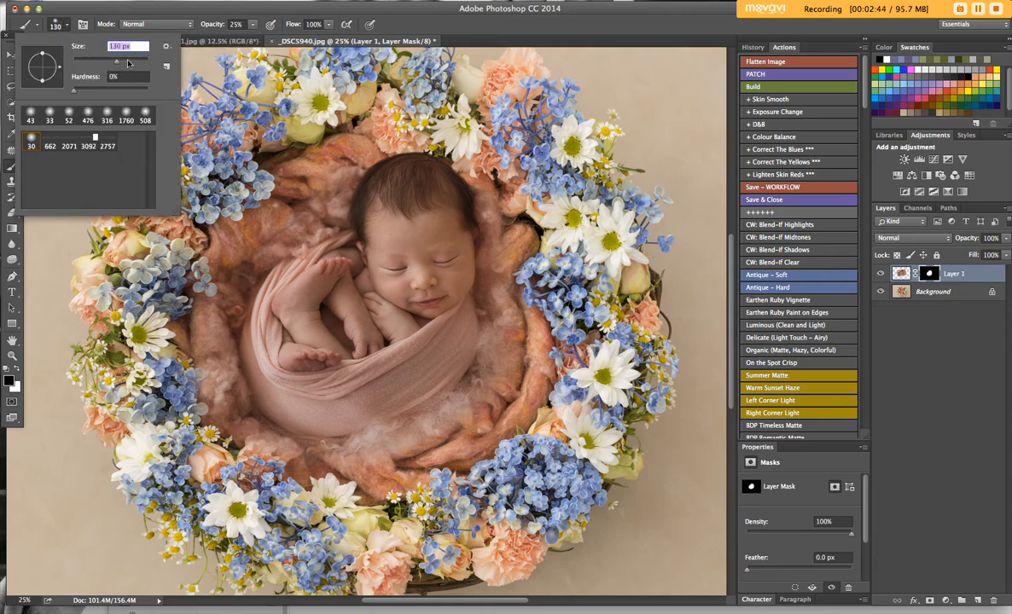
{"action": "left_click", "coordinate": [256, 40]}
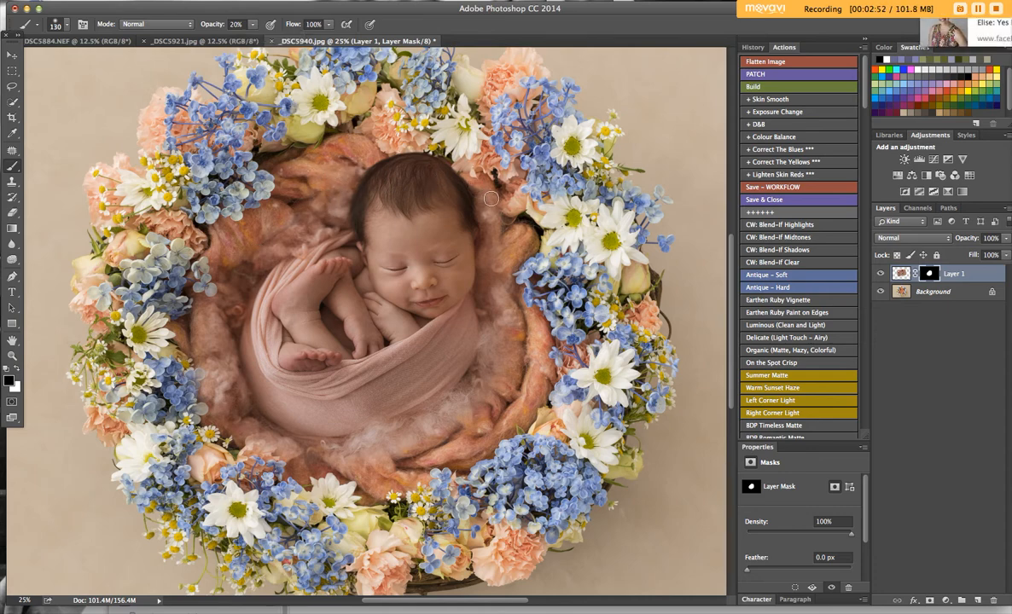
{"action": "left_click_drag", "start_coordinate": [474, 184], "coordinate": [477, 216]}
{"action": "left_click_drag", "start_coordinate": [501, 263], "coordinate": [487, 368]}
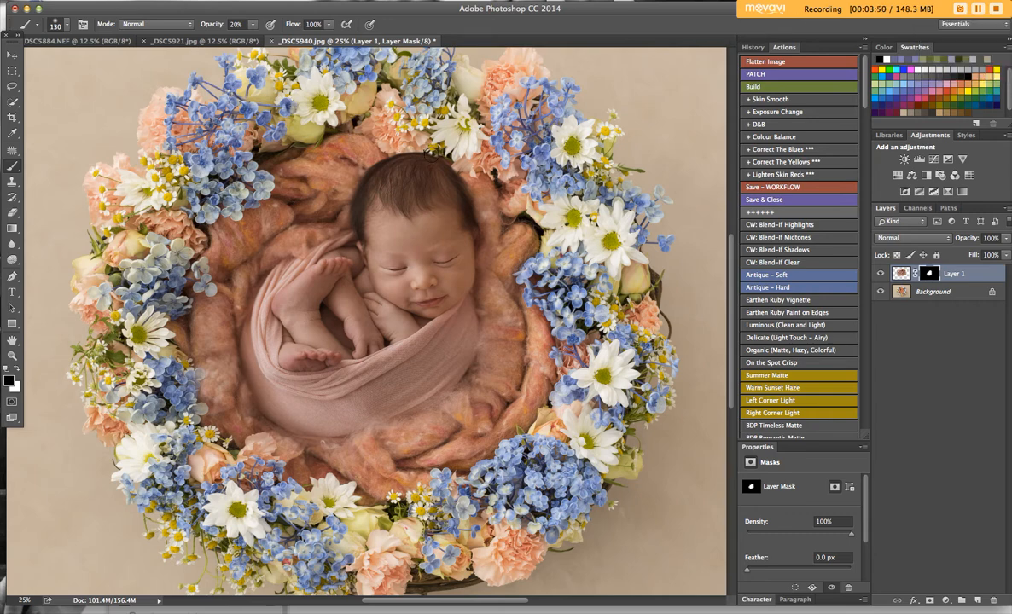
Refine the baby layer's mask edges with white and black using the 130 px brush at 19% opacity, and compare with the layer hidden.
{"action": "left_click", "coordinate": [17, 369]}
{"action": "left_click", "coordinate": [250, 26]}
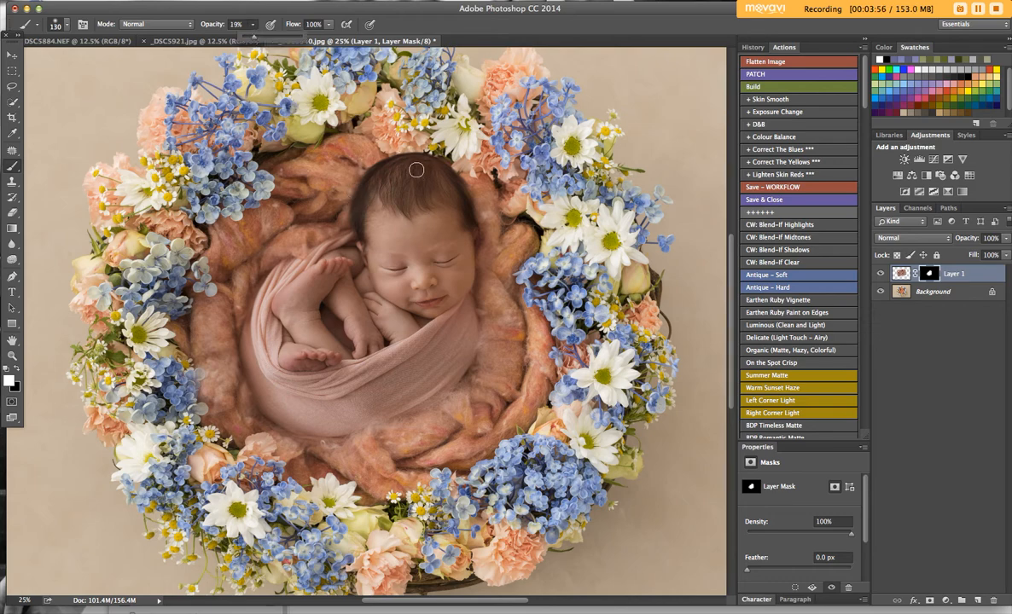
{"action": "left_click", "coordinate": [367, 154]}
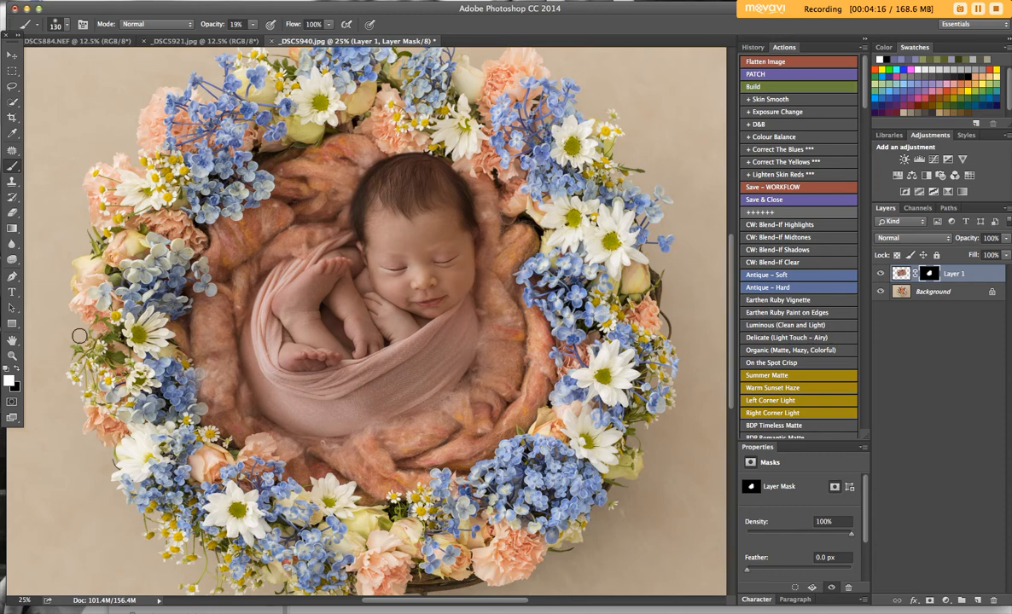
{"action": "left_click", "coordinate": [16, 368]}
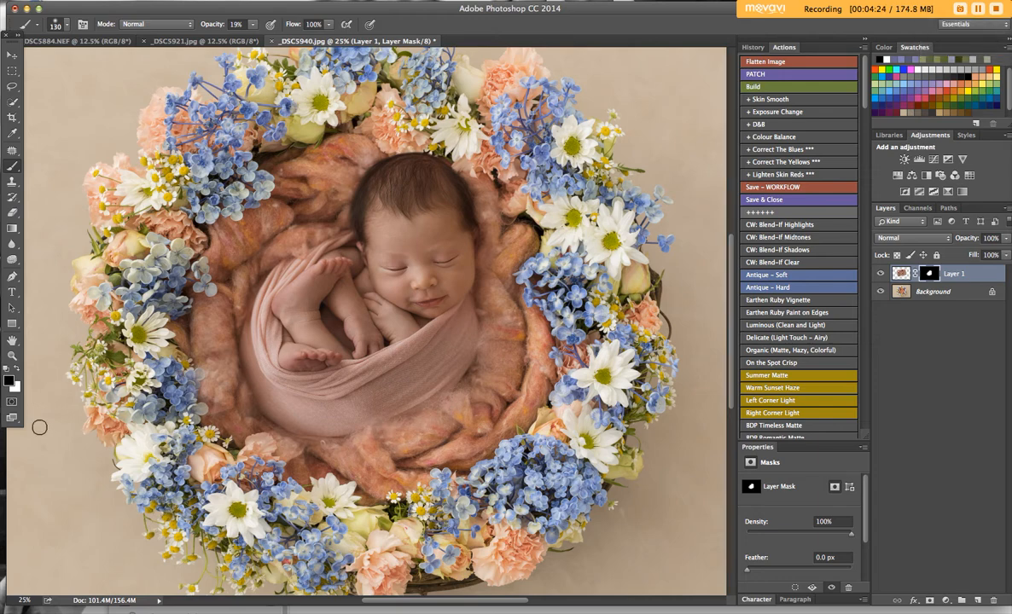
{"action": "left_click", "coordinate": [16, 368]}
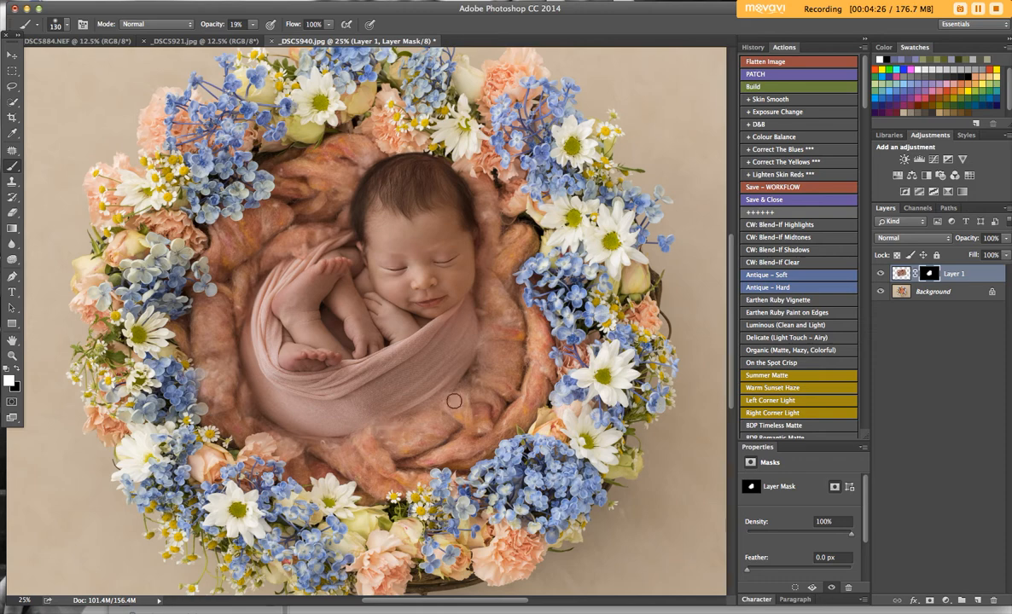
{"action": "left_click", "coordinate": [16, 367]}
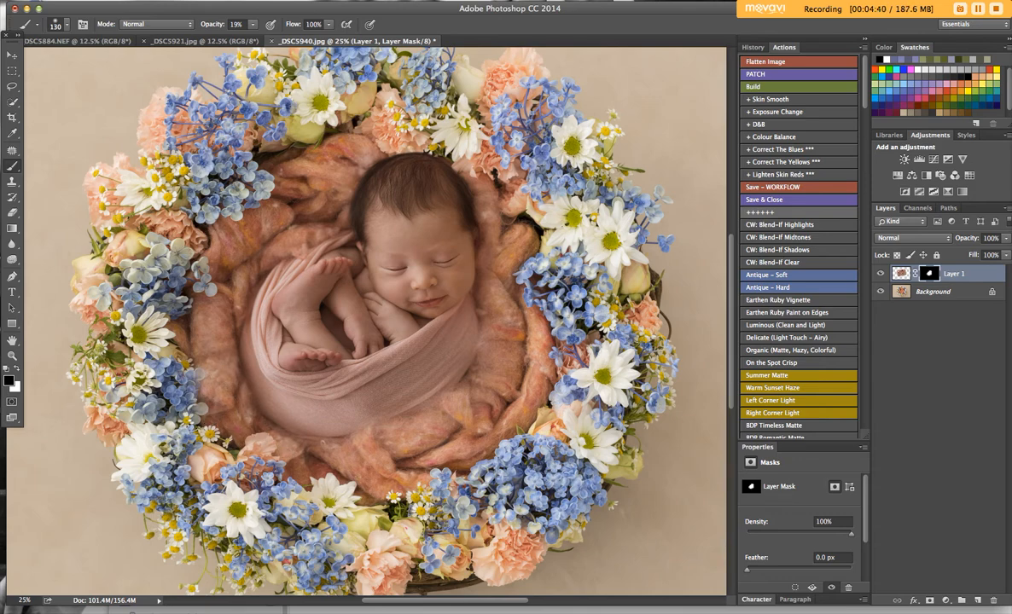
{"action": "left_click", "coordinate": [880, 273]}
{"action": "left_click", "coordinate": [880, 273]}
{"action": "left_click", "coordinate": [881, 274]}
{"action": "left_click", "coordinate": [880, 274]}
Add a darkening Curves adjustment with an inverted black mask and an extra vector mask, and place it beneath the baby layer.
{"action": "key", "text": "super+minus"}
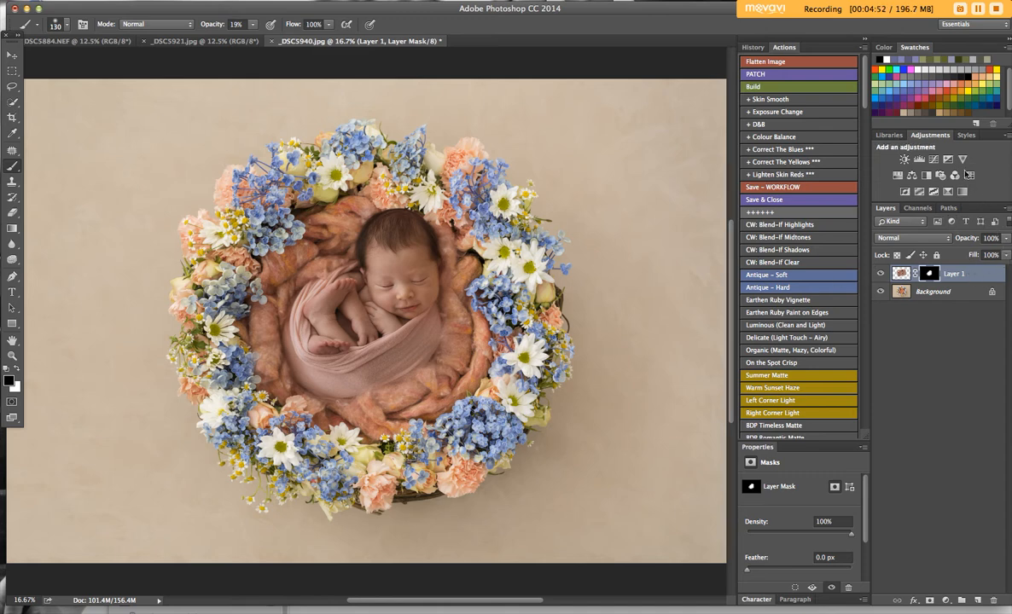
{"action": "left_click", "coordinate": [935, 160]}
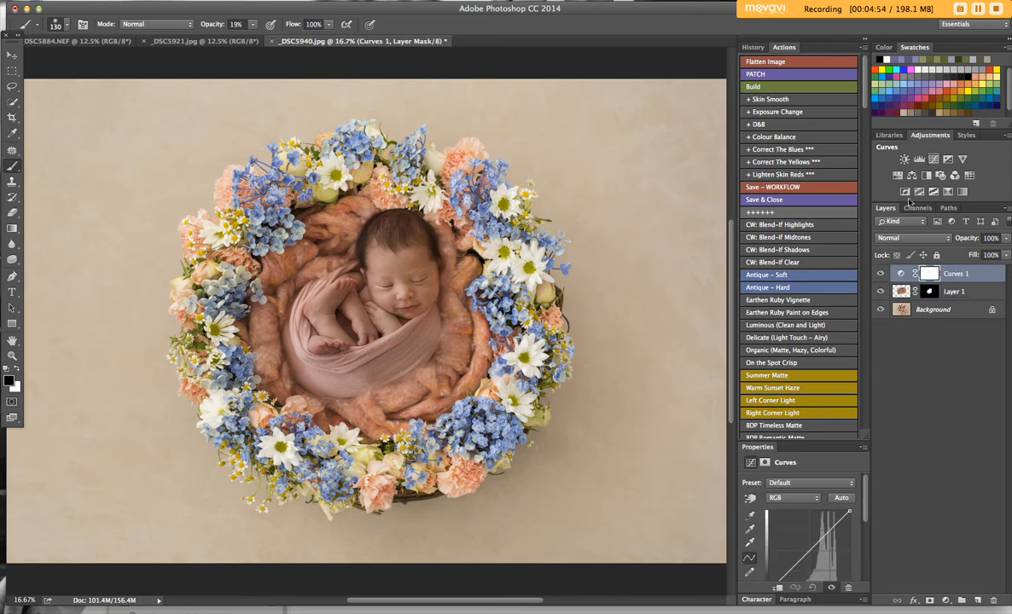
{"action": "left_click_drag", "start_coordinate": [803, 556], "coordinate": [818, 565]}
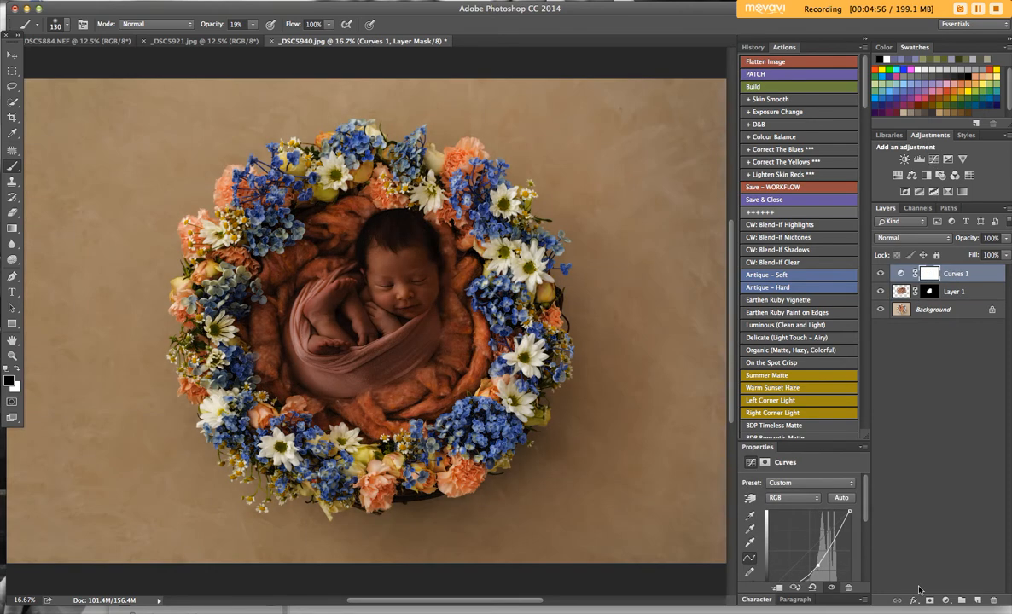
{"action": "left_click", "coordinate": [928, 601]}
{"action": "left_click", "coordinate": [960, 276]}
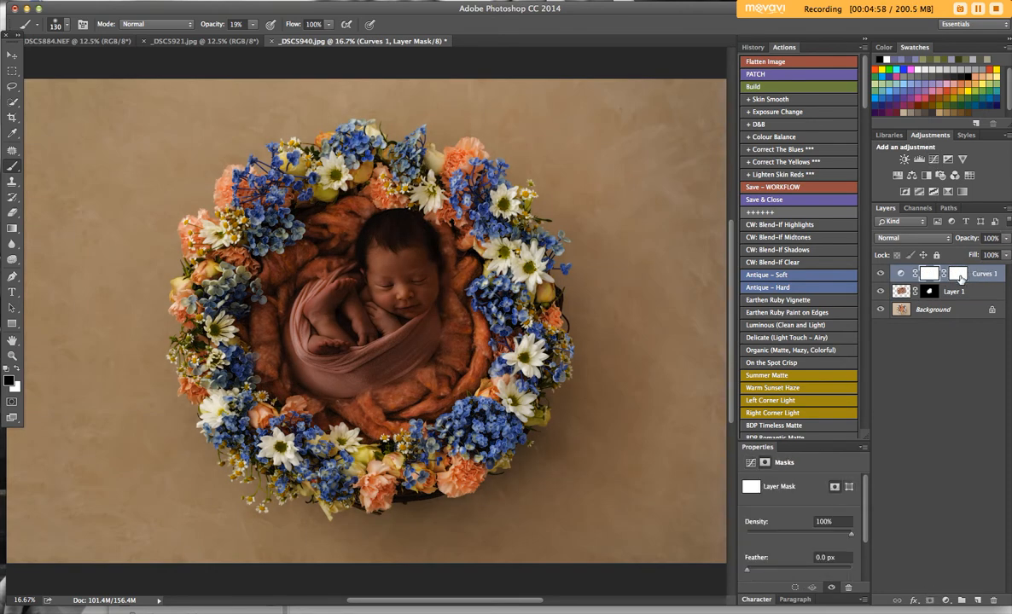
{"action": "key", "text": "super+i"}
{"action": "left_click_drag", "start_coordinate": [979, 276], "coordinate": [978, 300]}
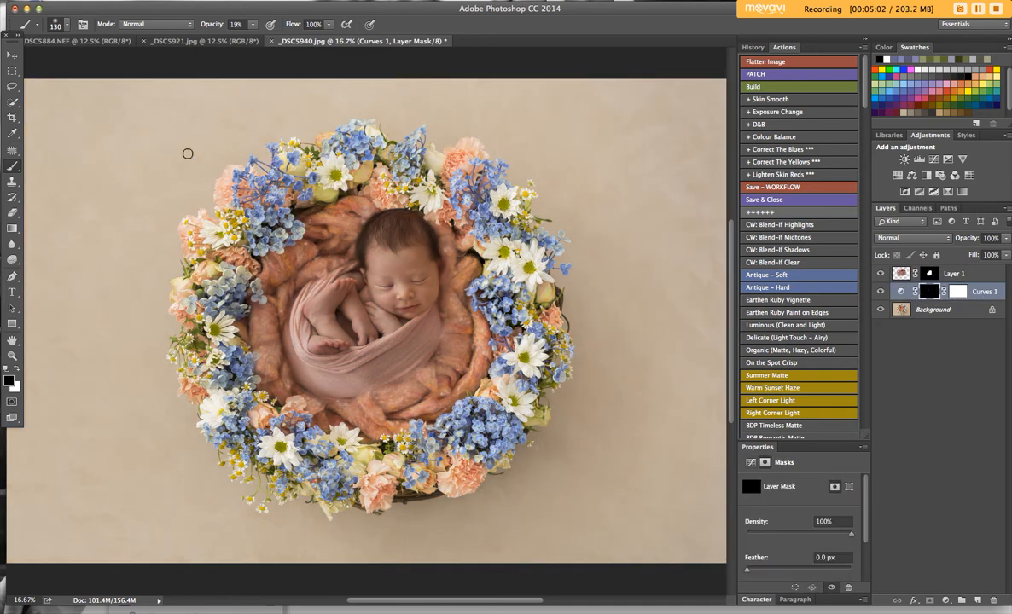
Paint a shadow around the baby's head and side on the Curves mask with white, 332 px at 13% opacity, and compare with it hidden.
{"action": "left_click", "coordinate": [57, 24]}
{"action": "left_click", "coordinate": [134, 62]}
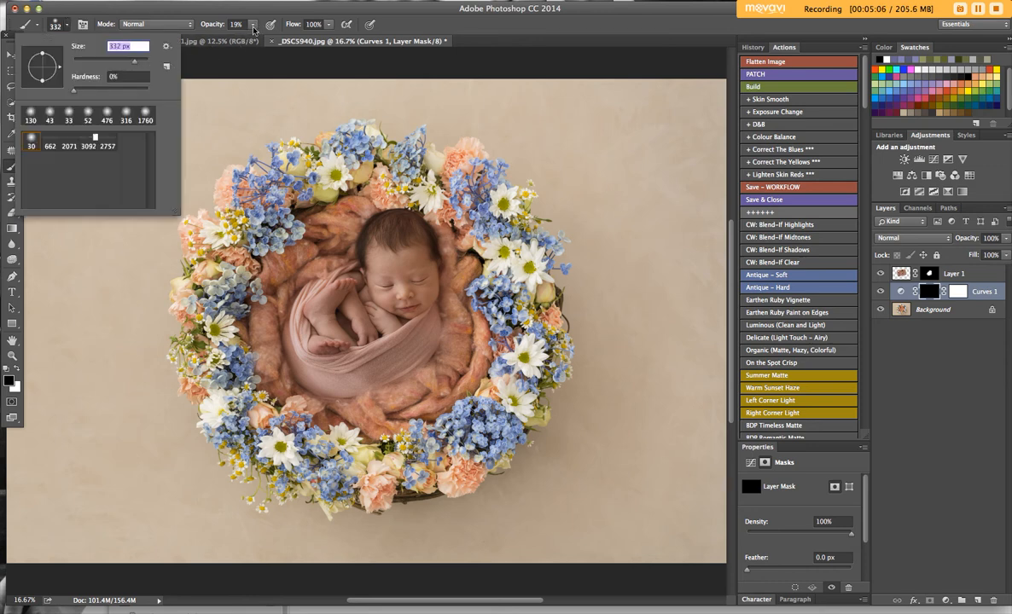
{"action": "left_click", "coordinate": [253, 28]}
{"action": "left_click", "coordinate": [232, 35]}
{"action": "left_click", "coordinate": [401, 211]}
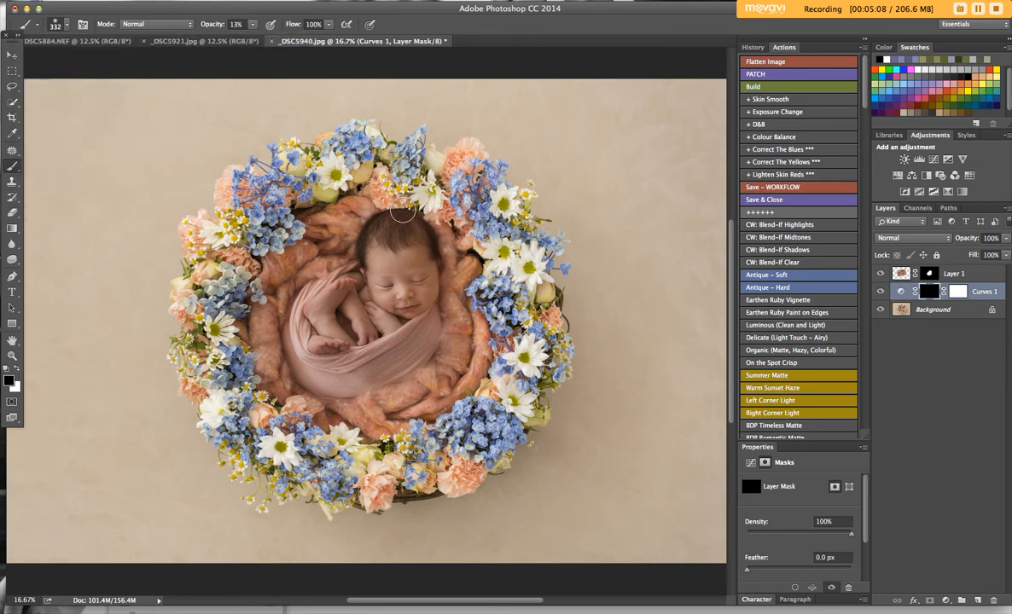
{"action": "left_click", "coordinate": [17, 369]}
{"action": "mouse_move", "coordinate": [422, 219]}
{"action": "left_mouse_down"}
{"action": "mouse_move", "coordinate": [367, 204]}
{"action": "mouse_move", "coordinate": [365, 184]}
{"action": "mouse_move", "coordinate": [431, 224]}
{"action": "mouse_move", "coordinate": [366, 196]}
{"action": "mouse_move", "coordinate": [348, 201]}
{"action": "mouse_move", "coordinate": [367, 198]}
{"action": "mouse_move", "coordinate": [419, 232]}
{"action": "mouse_move", "coordinate": [373, 198]}
{"action": "mouse_move", "coordinate": [355, 235]}
{"action": "mouse_move", "coordinate": [415, 226]}
{"action": "mouse_move", "coordinate": [390, 219]}
{"action": "mouse_move", "coordinate": [436, 258]}
{"action": "mouse_move", "coordinate": [450, 294]}
{"action": "mouse_move", "coordinate": [422, 248]}
{"action": "mouse_move", "coordinate": [422, 333]}
{"action": "mouse_move", "coordinate": [482, 336]}
{"action": "mouse_move", "coordinate": [435, 348]}
{"action": "left_mouse_up"}
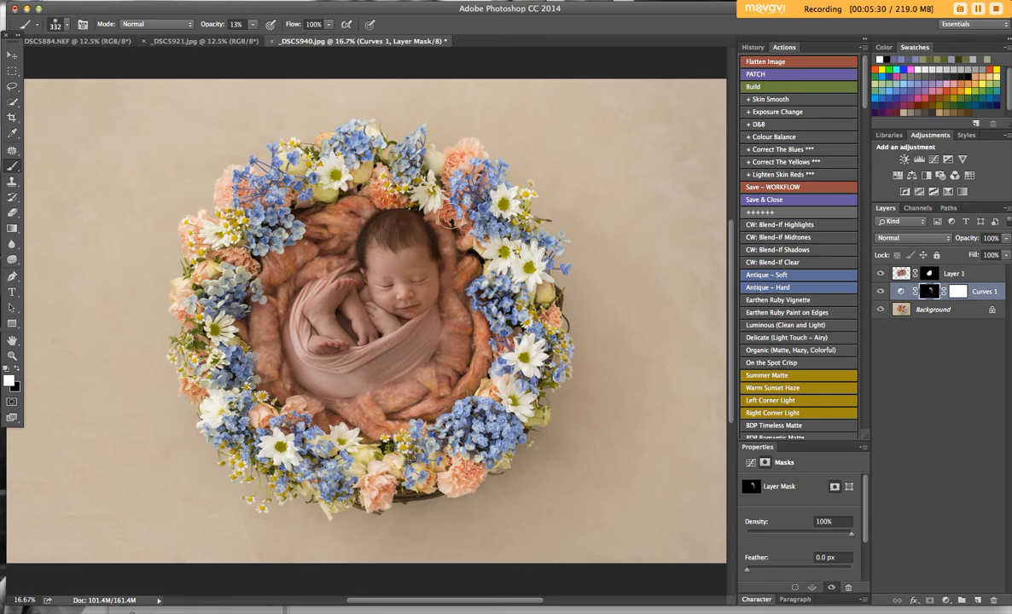
{"action": "left_click", "coordinate": [877, 295]}
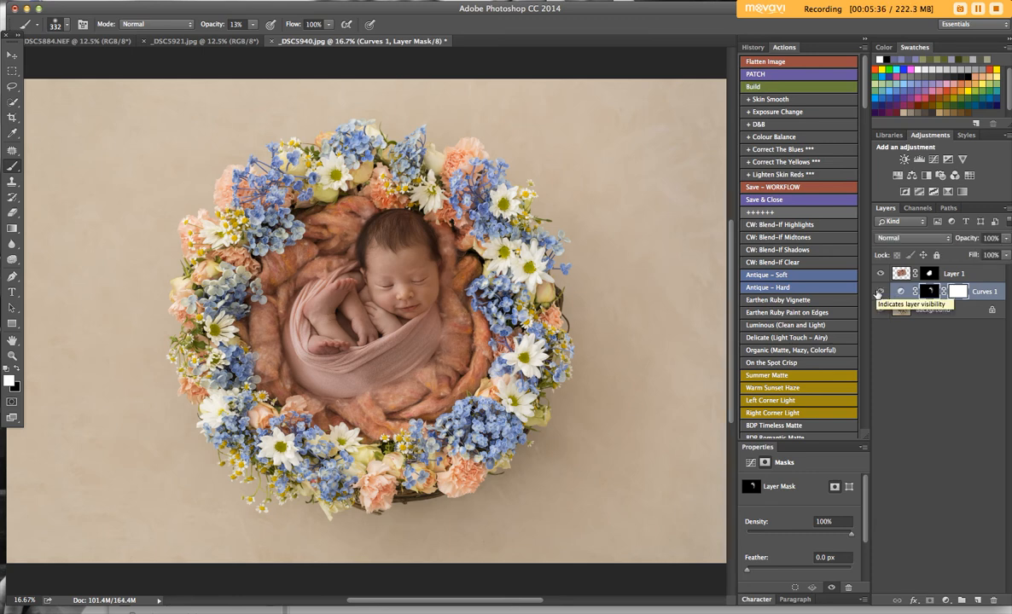
{"action": "left_click", "coordinate": [878, 294]}
{"action": "left_click", "coordinate": [879, 294]}
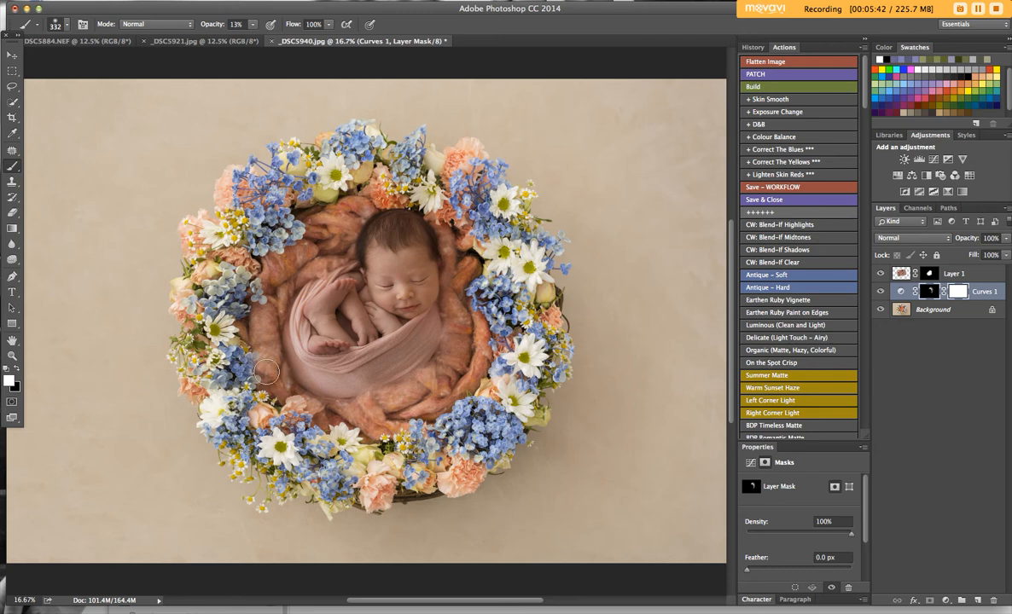
Extend the painted shadow along the wool below the baby and step back the last two brush strokes.
{"action": "mouse_move", "coordinate": [358, 422]}
{"action": "left_mouse_down"}
{"action": "mouse_move", "coordinate": [448, 386]}
{"action": "mouse_move", "coordinate": [479, 344]}
{"action": "mouse_move", "coordinate": [455, 258]}
{"action": "mouse_move", "coordinate": [509, 259]}
{"action": "mouse_move", "coordinate": [509, 299]}
{"action": "left_mouse_up"}
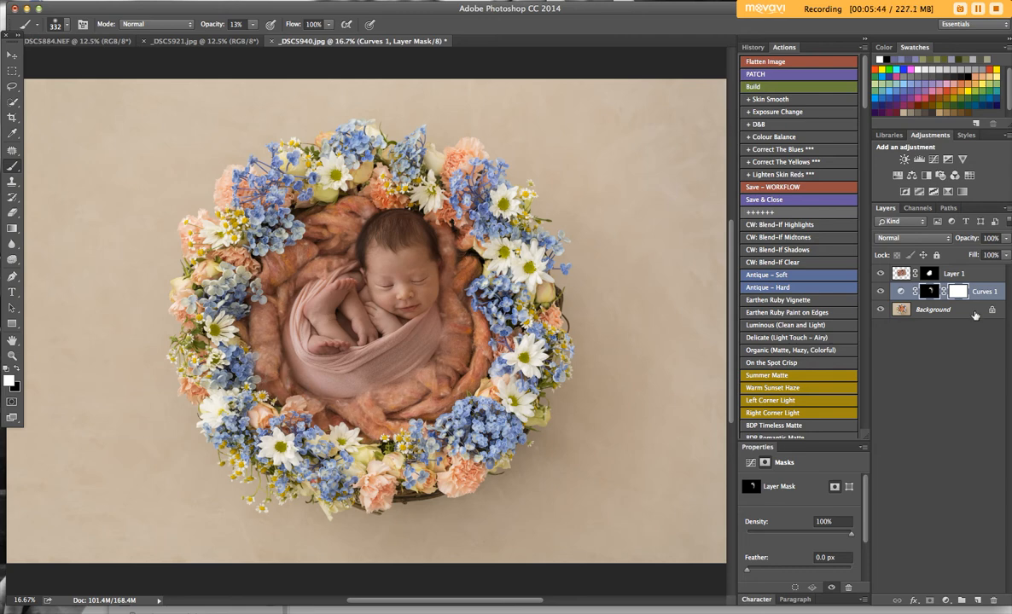
{"action": "left_click", "coordinate": [752, 48]}
{"action": "left_click", "coordinate": [816, 407]}
{"action": "left_click", "coordinate": [815, 393]}
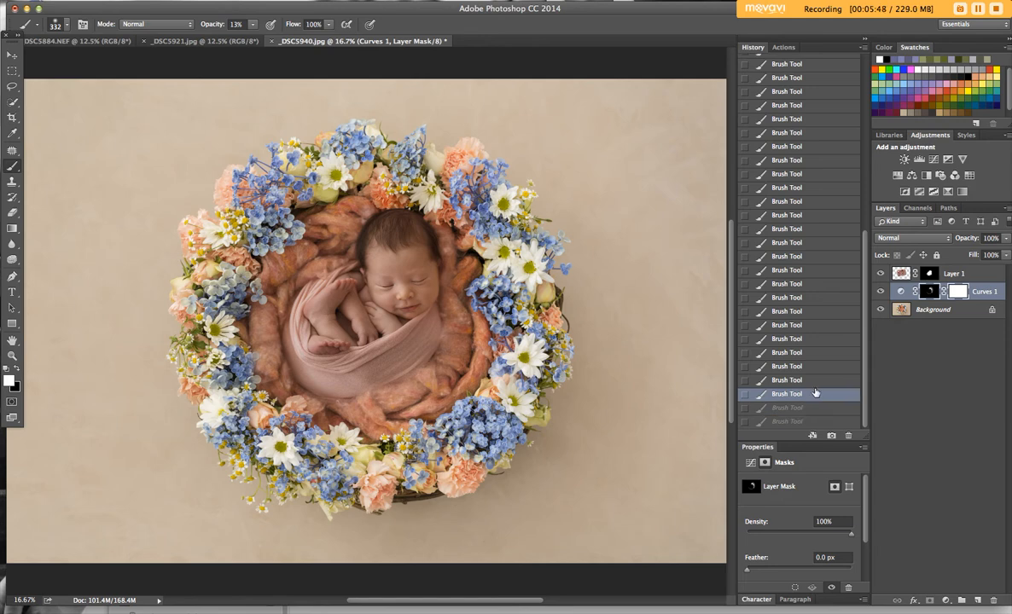
Add a second darkening Curves adjustment above the baby layer, with a vector mask and its layer mask inverted to black.
{"action": "left_click", "coordinate": [930, 274]}
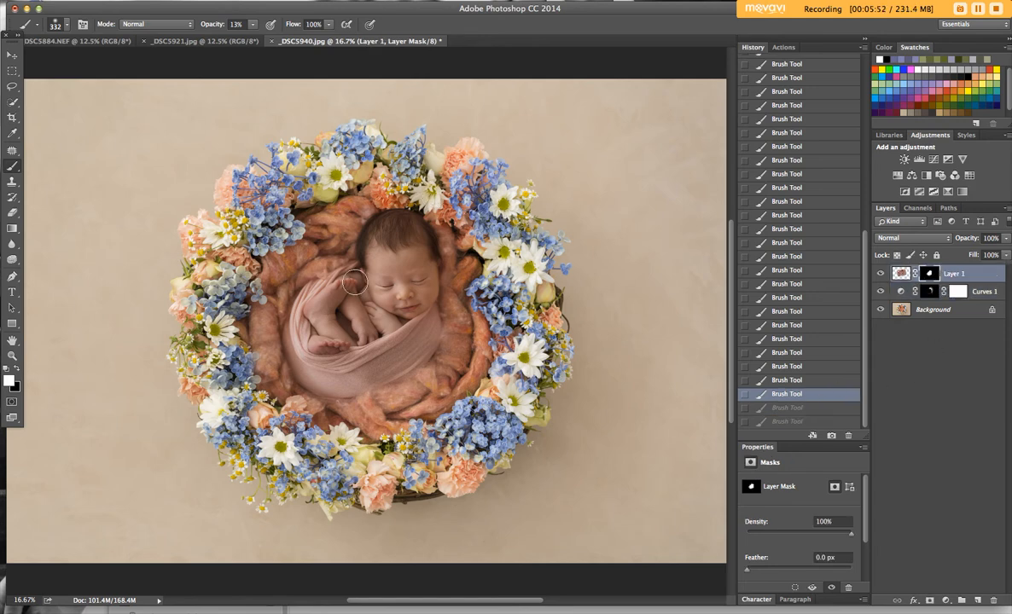
{"action": "left_click", "coordinate": [934, 160]}
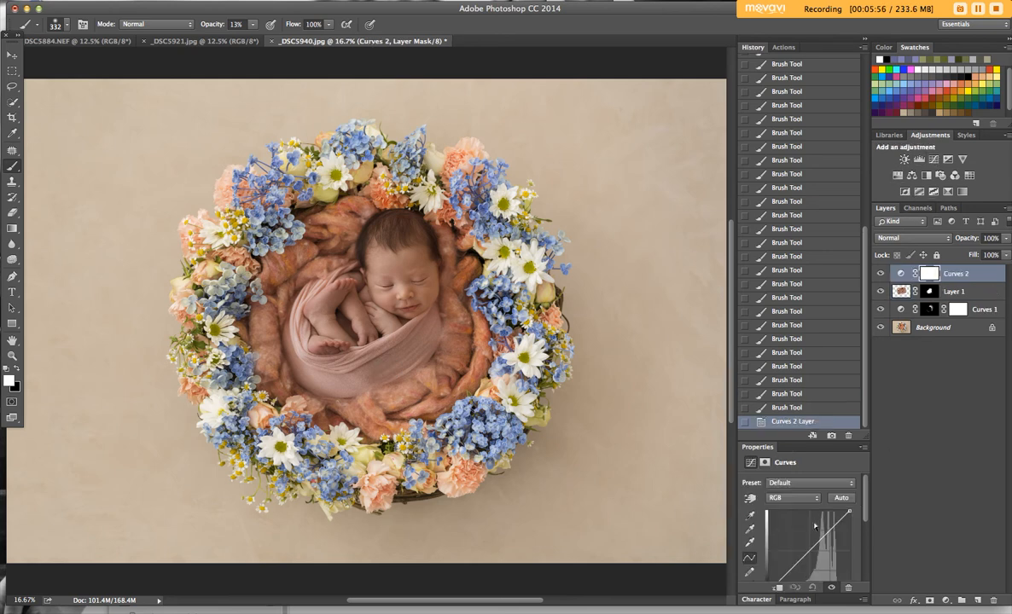
{"action": "left_click_drag", "start_coordinate": [802, 552], "coordinate": [810, 566]}
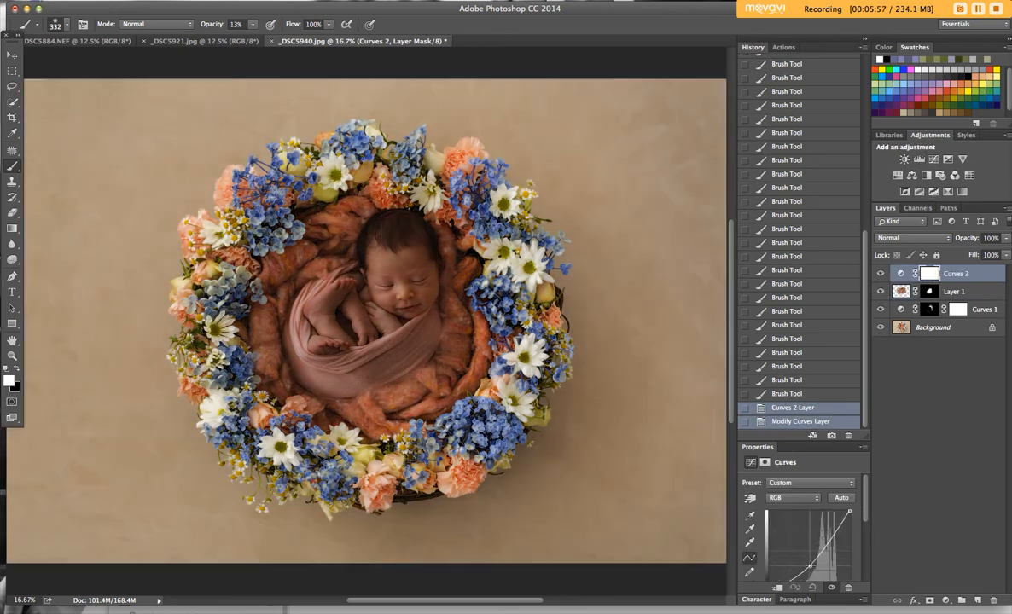
{"action": "left_click", "coordinate": [929, 602]}
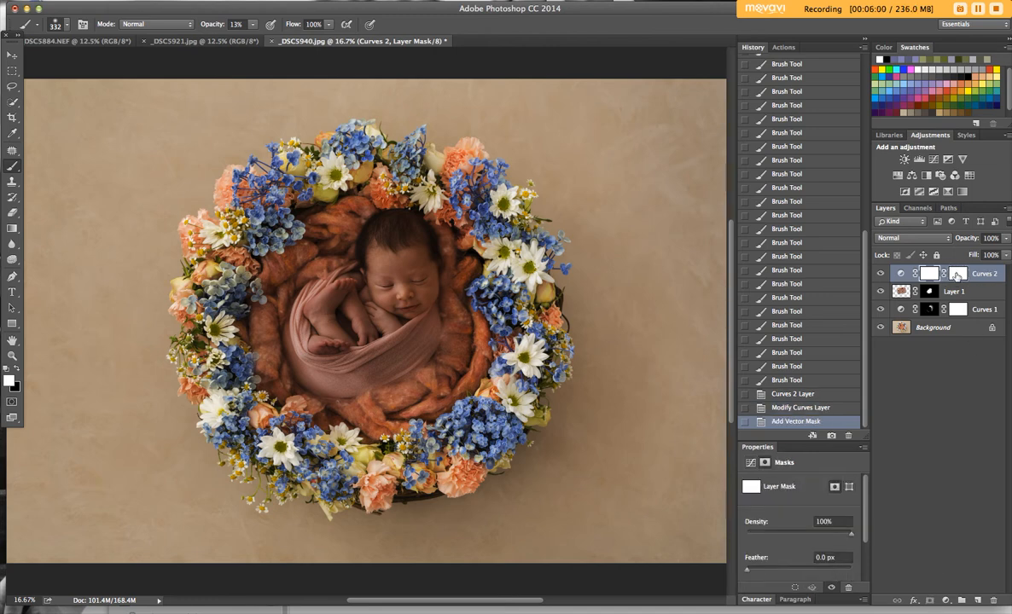
{"action": "key", "text": "super+i"}
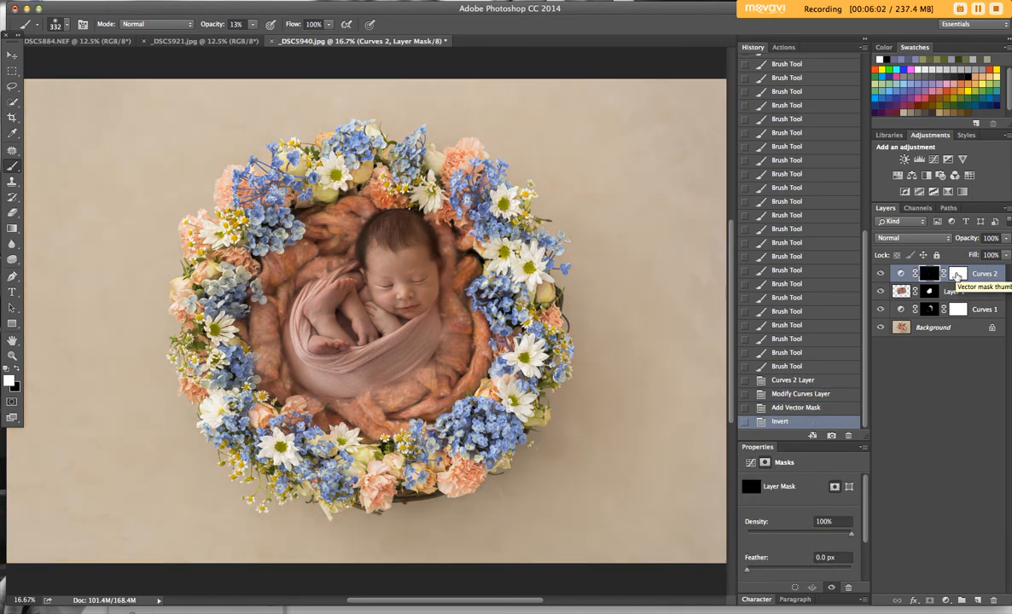
Paint soft white strokes on the second Curves adjustment to shade the wrap's outer edge and the area beneath the baby's feet.
{"action": "left_click", "coordinate": [957, 274]}
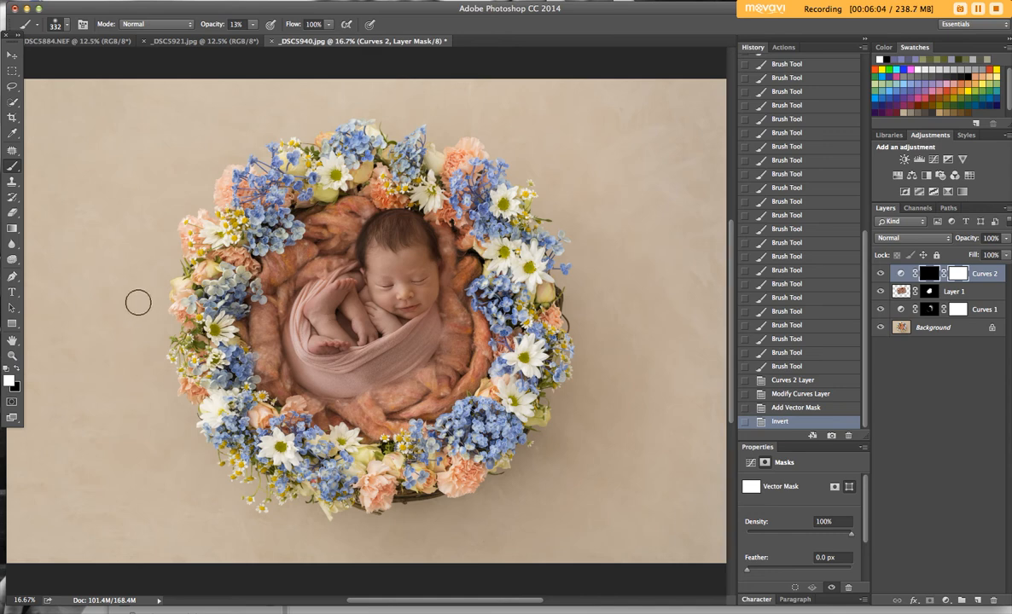
{"action": "mouse_move", "coordinate": [283, 320]}
{"action": "left_mouse_down"}
{"action": "mouse_move", "coordinate": [289, 336]}
{"action": "mouse_move", "coordinate": [272, 303]}
{"action": "left_mouse_up"}
{"action": "mouse_move", "coordinate": [269, 299]}
{"action": "left_mouse_down"}
{"action": "mouse_move", "coordinate": [293, 323]}
{"action": "mouse_move", "coordinate": [307, 367]}
{"action": "mouse_move", "coordinate": [308, 358]}
{"action": "left_mouse_up"}
{"action": "mouse_move", "coordinate": [309, 363]}
{"action": "left_mouse_down"}
{"action": "mouse_move", "coordinate": [361, 389]}
{"action": "mouse_move", "coordinate": [323, 375]}
{"action": "mouse_move", "coordinate": [337, 388]}
{"action": "mouse_move", "coordinate": [300, 321]}
{"action": "mouse_move", "coordinate": [300, 351]}
{"action": "mouse_move", "coordinate": [291, 323]}
{"action": "mouse_move", "coordinate": [307, 290]}
{"action": "mouse_move", "coordinate": [314, 365]}
{"action": "left_mouse_up"}
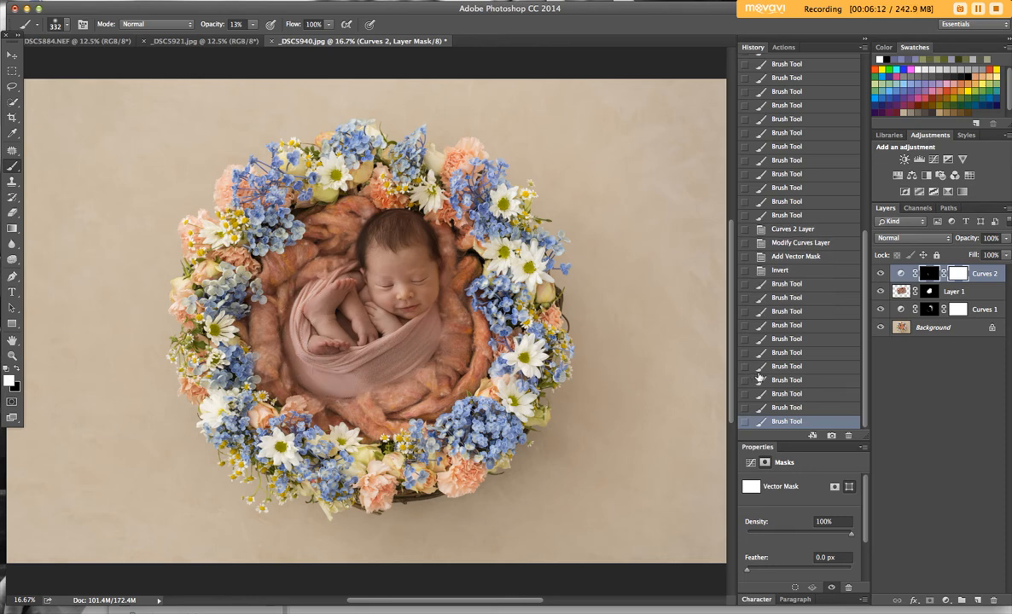
{"action": "left_click_drag", "start_coordinate": [317, 351], "coordinate": [325, 354]}
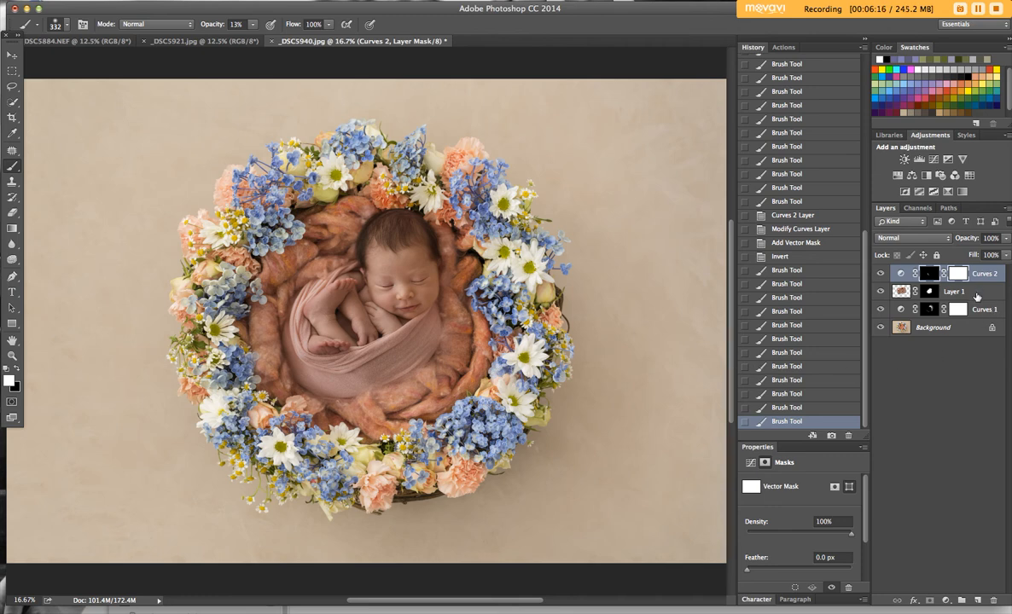
Run the Exposure Change action to add a black-masked exposure adjustment group above the other layers.
{"action": "left_click", "coordinate": [900, 272]}
{"action": "left_click", "coordinate": [785, 48]}
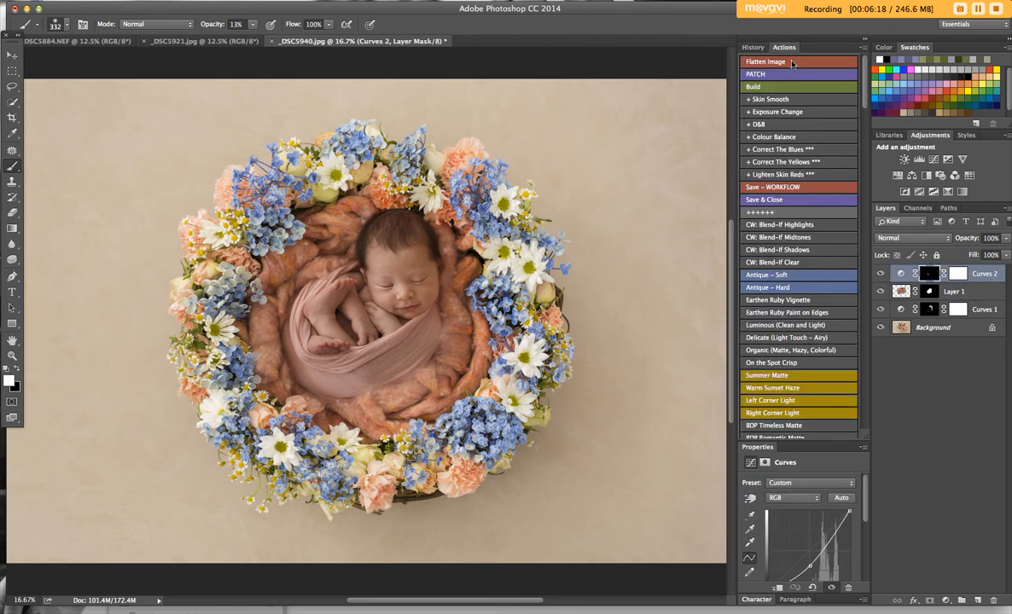
{"action": "left_click", "coordinate": [790, 111]}
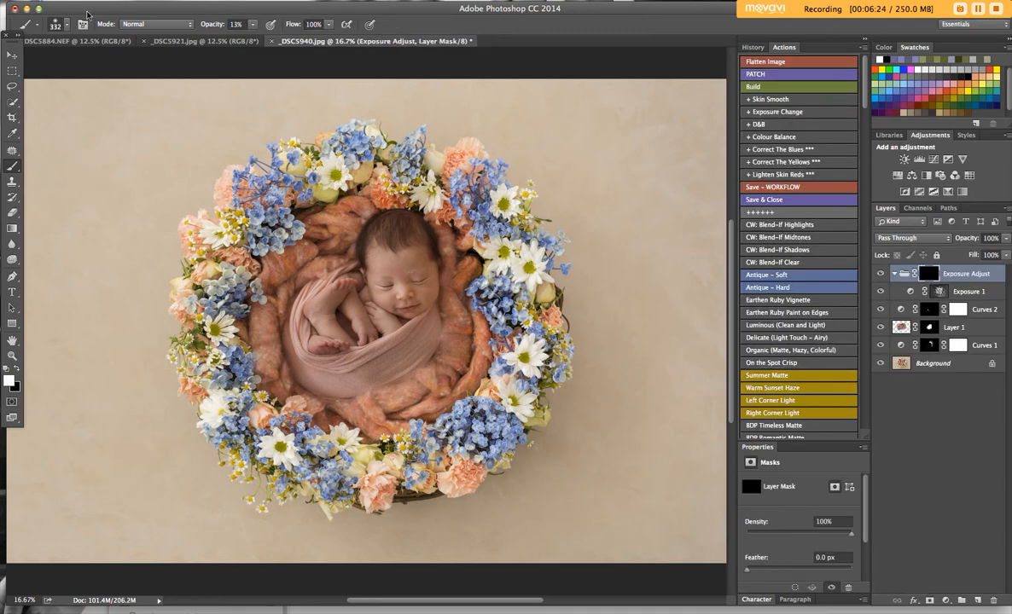
Paint the exposure adjustment onto the baby's head and side with a white 460 px brush at 24% opacity, and compare with the group hidden.
{"action": "left_click", "coordinate": [66, 28]}
{"action": "left_click_drag", "start_coordinate": [126, 65], "coordinate": [140, 67]}
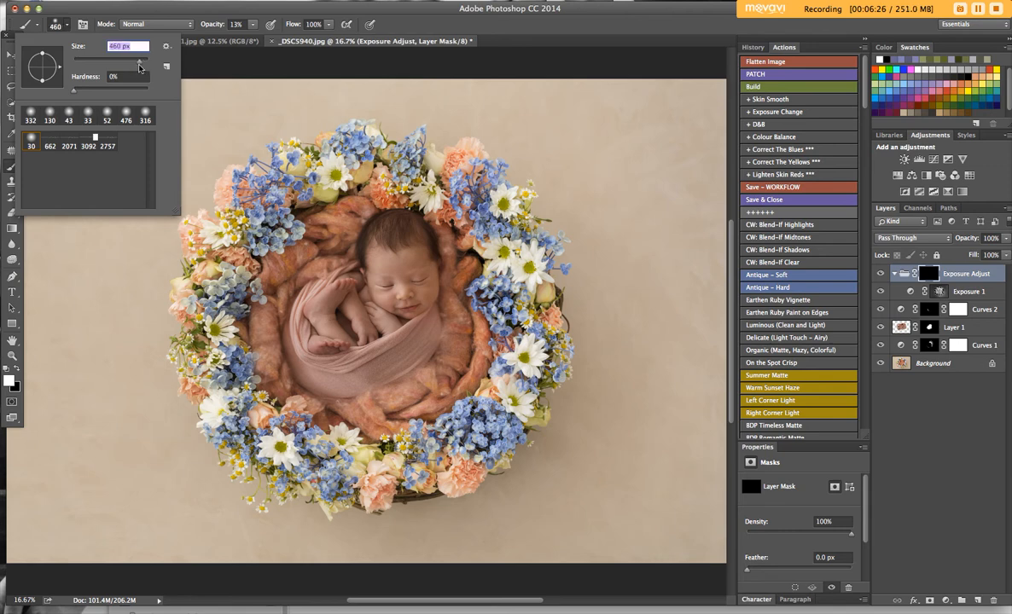
{"action": "left_click", "coordinate": [254, 38]}
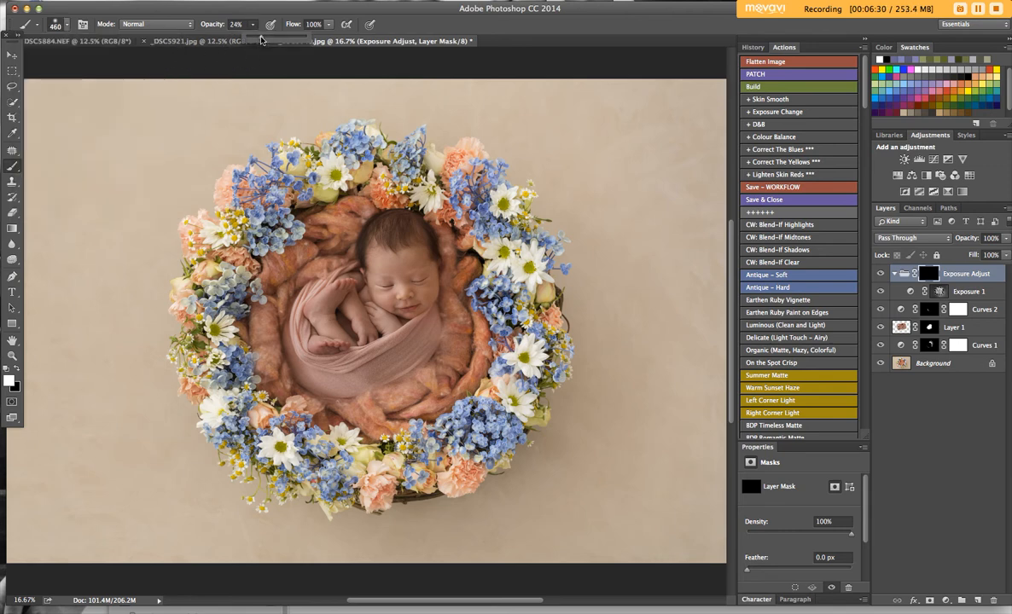
{"action": "mouse_move", "coordinate": [430, 283]}
{"action": "left_mouse_down"}
{"action": "mouse_move", "coordinate": [395, 278]}
{"action": "mouse_move", "coordinate": [386, 216]}
{"action": "mouse_move", "coordinate": [413, 247]}
{"action": "mouse_move", "coordinate": [444, 347]}
{"action": "left_mouse_up"}
{"action": "mouse_move", "coordinate": [417, 237]}
{"action": "left_mouse_down"}
{"action": "mouse_move", "coordinate": [400, 224]}
{"action": "mouse_move", "coordinate": [385, 264]}
{"action": "mouse_move", "coordinate": [355, 272]}
{"action": "mouse_move", "coordinate": [348, 302]}
{"action": "mouse_move", "coordinate": [302, 293]}
{"action": "mouse_move", "coordinate": [357, 266]}
{"action": "mouse_move", "coordinate": [409, 270]}
{"action": "mouse_move", "coordinate": [382, 237]}
{"action": "left_mouse_up"}
{"action": "left_click", "coordinate": [881, 274]}
{"action": "left_click", "coordinate": [881, 275]}
{"action": "left_click", "coordinate": [881, 275]}
{"action": "left_click", "coordinate": [881, 275]}
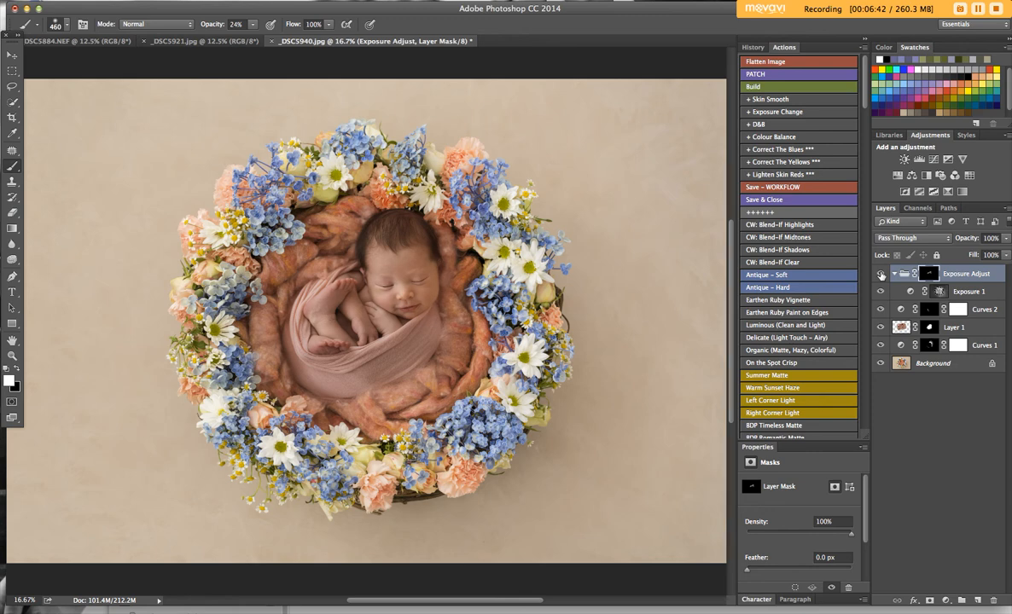
Set the brush to 100% opacity on the baby layer's mask and flatten the image.
{"action": "key", "text": "super+minus"}
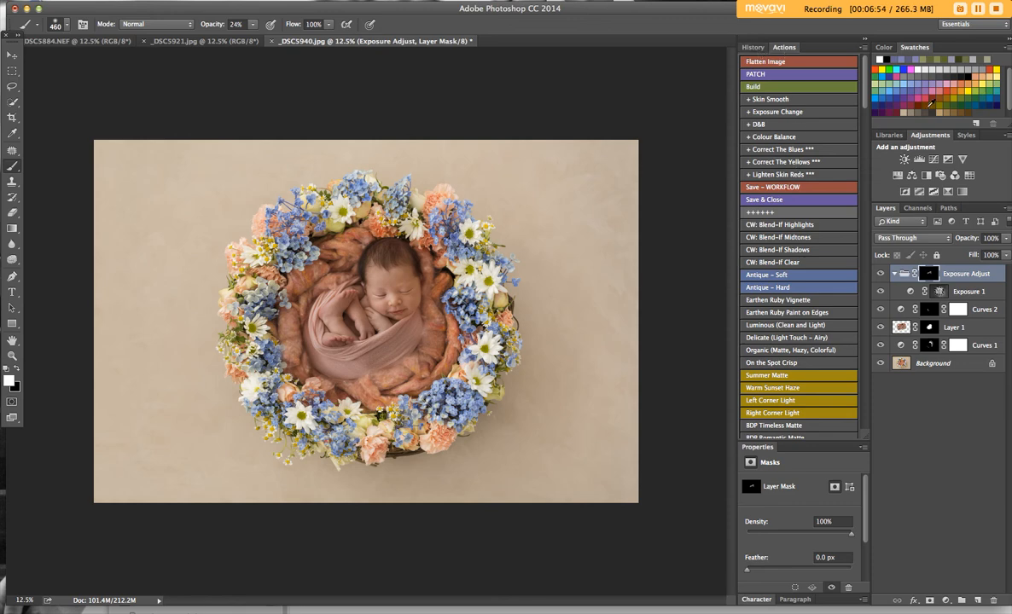
{"action": "left_click", "coordinate": [959, 328]}
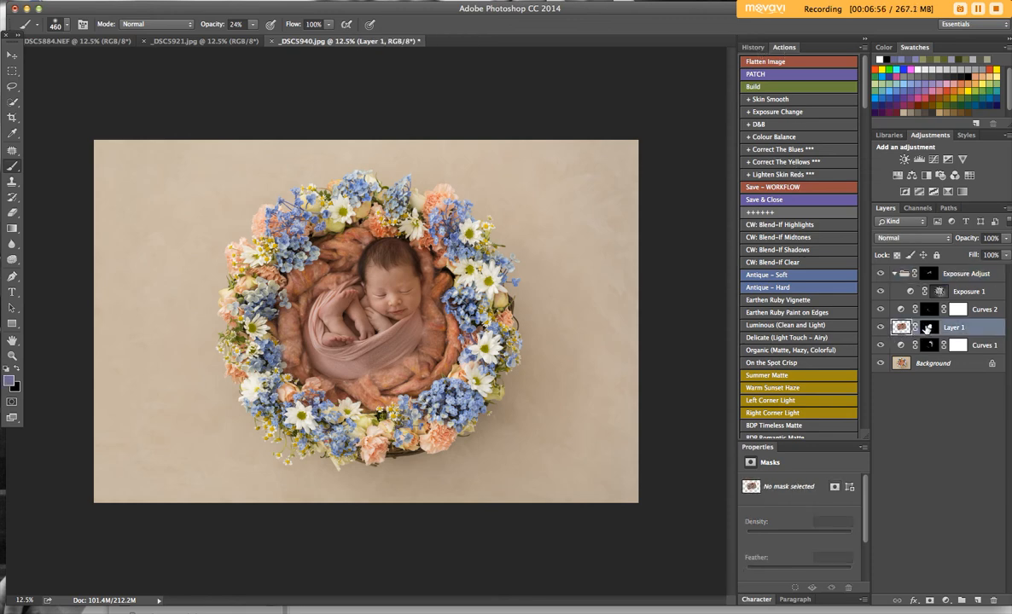
{"action": "left_click", "coordinate": [253, 25]}
{"action": "left_click_drag", "start_coordinate": [256, 38], "coordinate": [286, 39]}
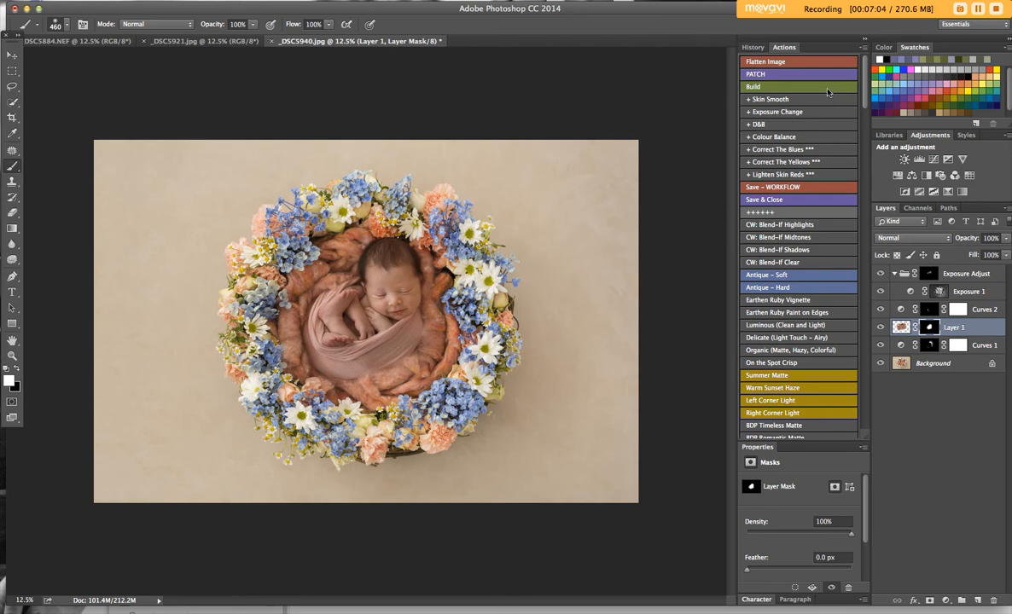
{"action": "left_click", "coordinate": [799, 62]}
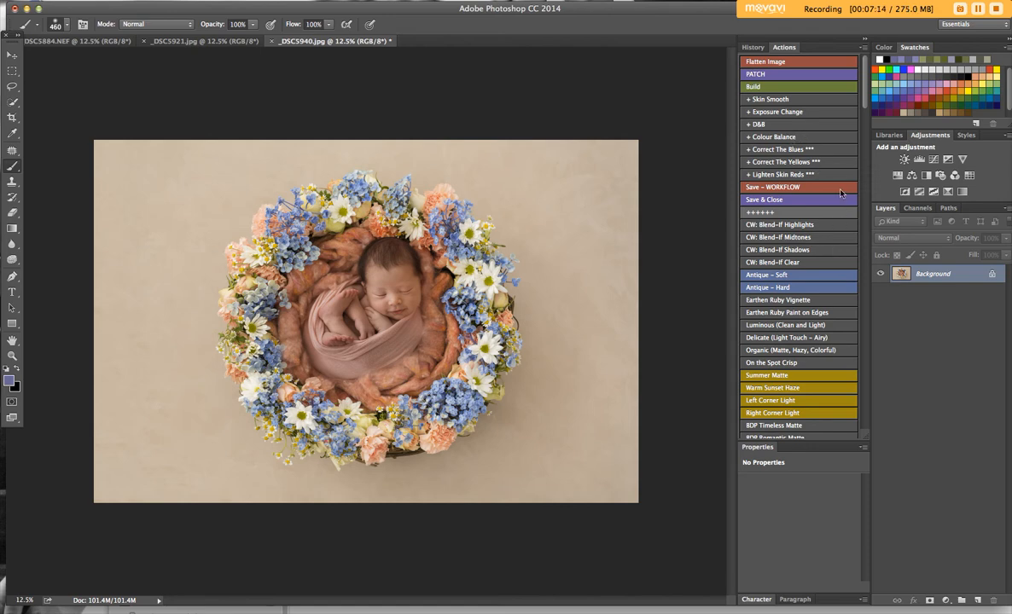
Add a Color Balance adjustment with midtones red at +21 and the shadows shifted towards red, then invert its layer mask to black.
{"action": "left_click", "coordinate": [800, 138]}
{"action": "left_click_drag", "start_coordinate": [785, 510], "coordinate": [792, 511]}
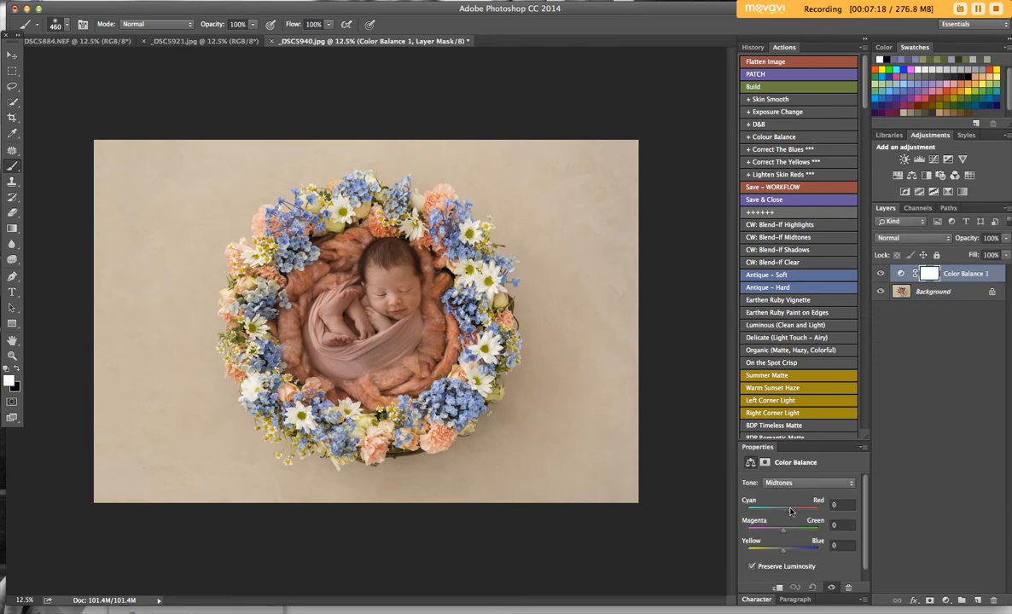
{"action": "left_click", "coordinate": [794, 484]}
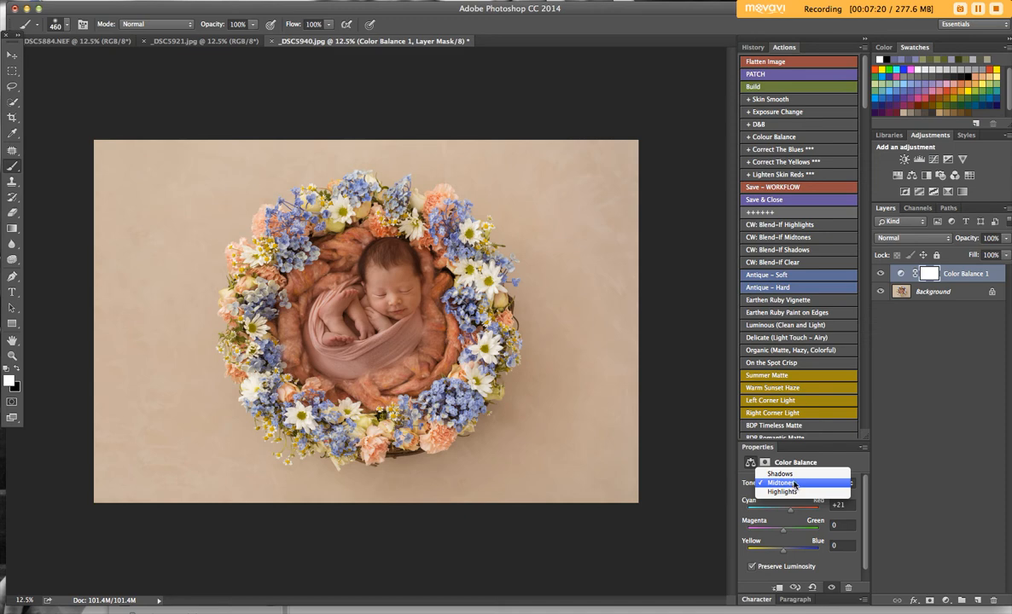
{"action": "left_click", "coordinate": [781, 471]}
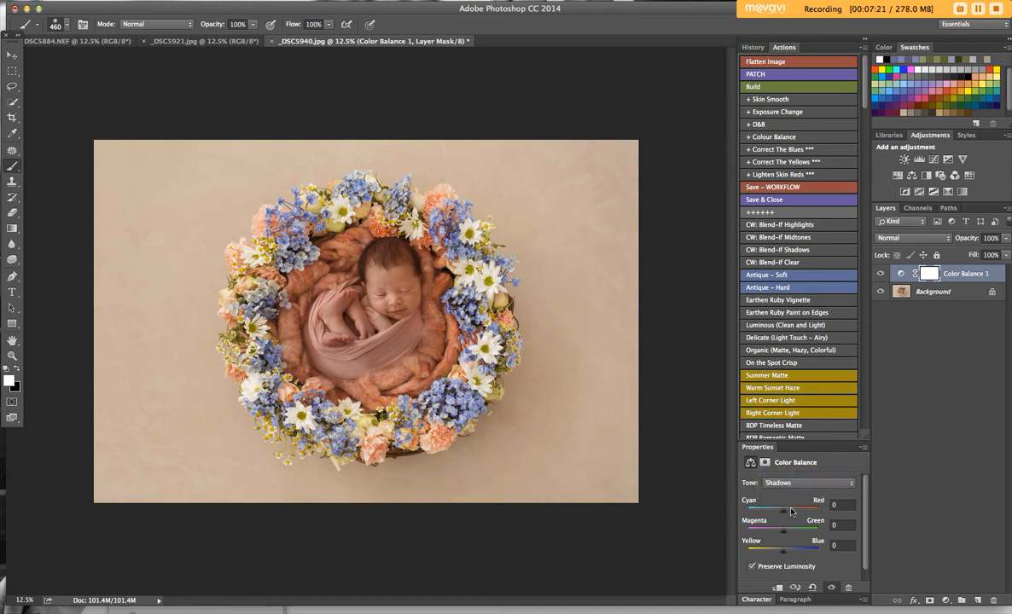
{"action": "left_click", "coordinate": [928, 599]}
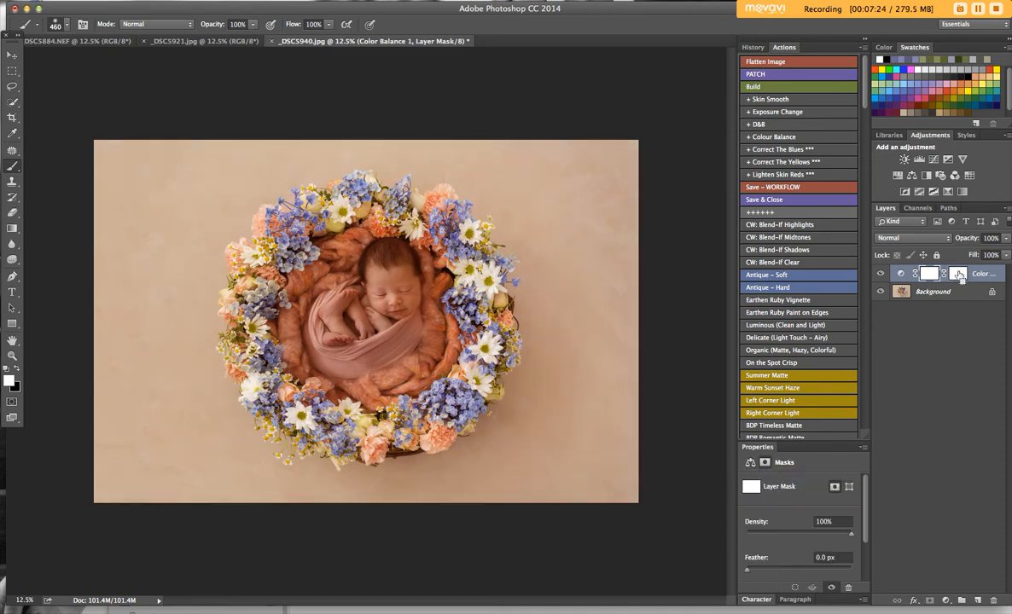
{"action": "key", "text": "super+i"}
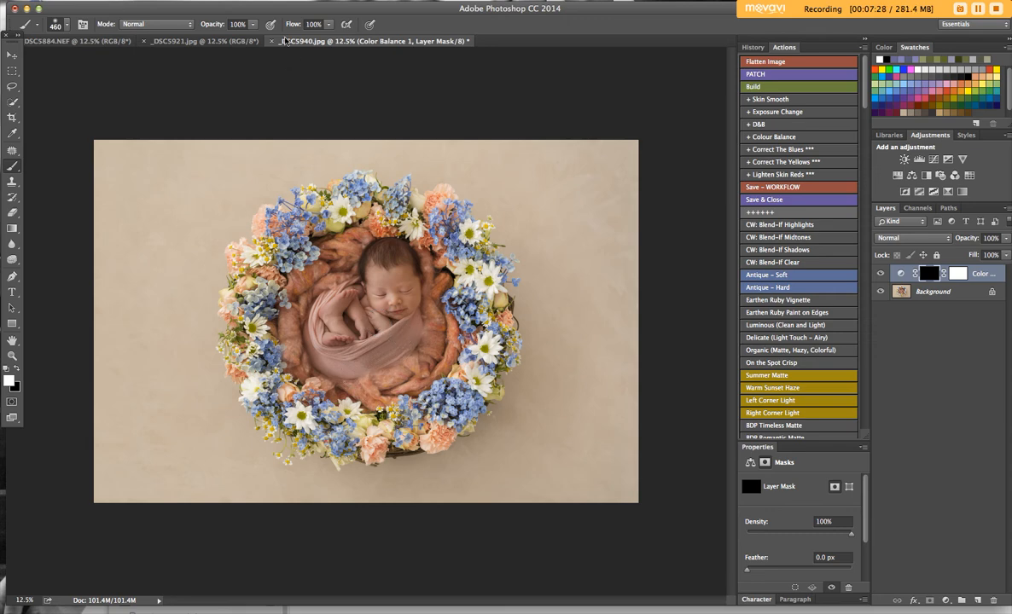
Paint the colour balance onto the baby and wrap in white at 15% opacity, using a 460 px brush and then a 194 px brush.
{"action": "left_click", "coordinate": [253, 25]}
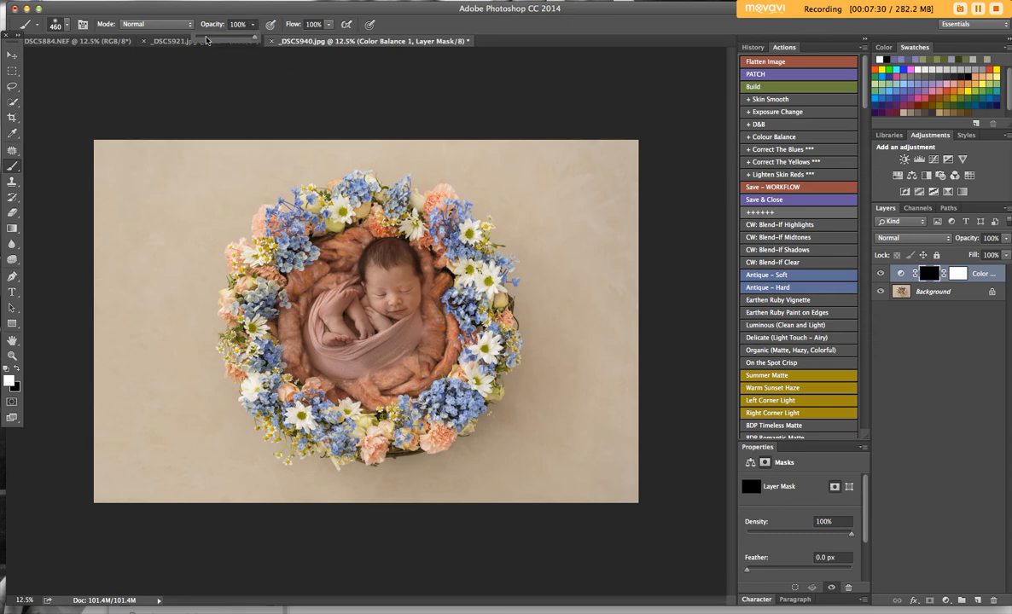
{"action": "left_click", "coordinate": [385, 304]}
{"action": "mouse_move", "coordinate": [407, 335]}
{"action": "left_mouse_down"}
{"action": "mouse_move", "coordinate": [377, 353]}
{"action": "mouse_move", "coordinate": [410, 345]}
{"action": "mouse_move", "coordinate": [329, 365]}
{"action": "mouse_move", "coordinate": [286, 286]}
{"action": "mouse_move", "coordinate": [312, 243]}
{"action": "mouse_move", "coordinate": [356, 205]}
{"action": "mouse_move", "coordinate": [432, 329]}
{"action": "mouse_move", "coordinate": [397, 304]}
{"action": "mouse_move", "coordinate": [401, 256]}
{"action": "mouse_move", "coordinate": [382, 361]}
{"action": "mouse_move", "coordinate": [308, 343]}
{"action": "mouse_move", "coordinate": [277, 299]}
{"action": "mouse_move", "coordinate": [262, 318]}
{"action": "mouse_move", "coordinate": [369, 358]}
{"action": "mouse_move", "coordinate": [371, 309]}
{"action": "mouse_move", "coordinate": [403, 271]}
{"action": "mouse_move", "coordinate": [401, 255]}
{"action": "mouse_move", "coordinate": [415, 340]}
{"action": "mouse_move", "coordinate": [307, 316]}
{"action": "mouse_move", "coordinate": [322, 249]}
{"action": "mouse_move", "coordinate": [355, 246]}
{"action": "mouse_move", "coordinate": [277, 301]}
{"action": "mouse_move", "coordinate": [335, 345]}
{"action": "mouse_move", "coordinate": [358, 316]}
{"action": "left_mouse_up"}
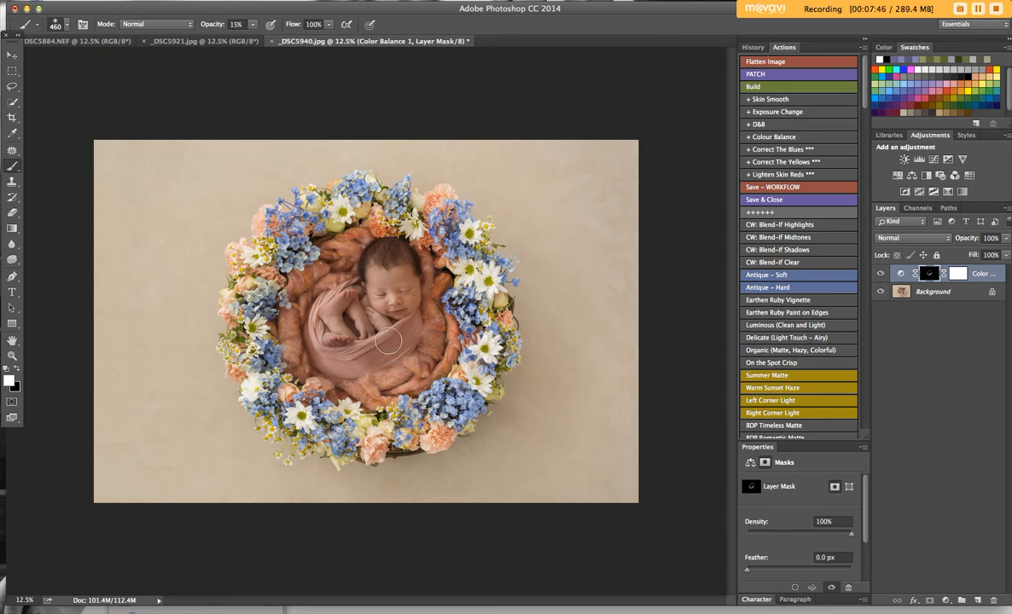
{"action": "left_click", "coordinate": [64, 24]}
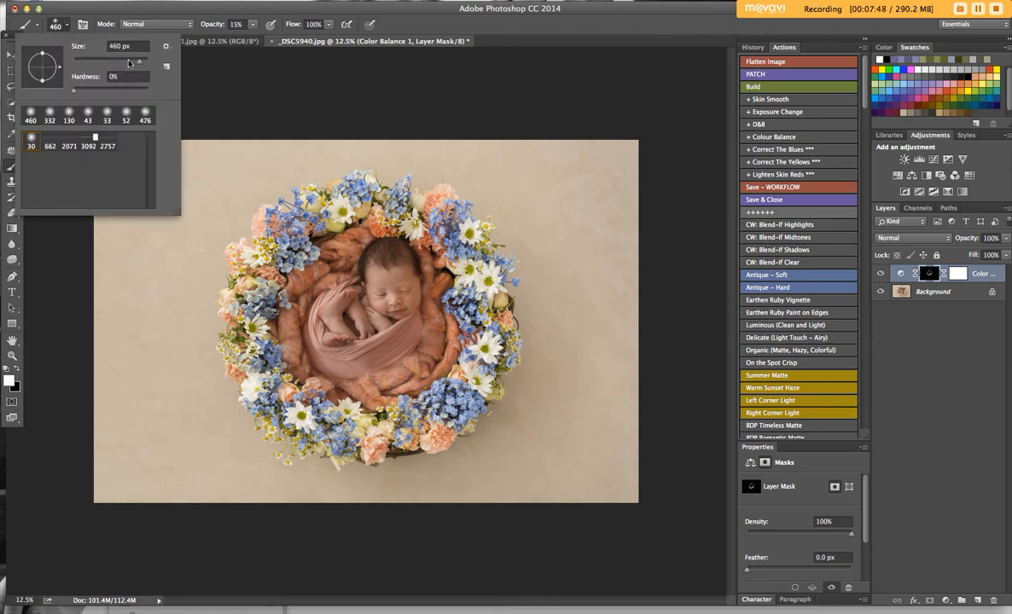
{"action": "left_click_drag", "start_coordinate": [133, 60], "coordinate": [128, 61]}
{"action": "mouse_move", "coordinate": [426, 292]}
{"action": "left_mouse_down"}
{"action": "mouse_move", "coordinate": [427, 338]}
{"action": "mouse_move", "coordinate": [435, 314]}
{"action": "mouse_move", "coordinate": [399, 340]}
{"action": "mouse_move", "coordinate": [407, 323]}
{"action": "mouse_move", "coordinate": [345, 356]}
{"action": "mouse_move", "coordinate": [394, 356]}
{"action": "mouse_move", "coordinate": [414, 324]}
{"action": "mouse_move", "coordinate": [367, 343]}
{"action": "left_mouse_up"}
{"action": "mouse_move", "coordinate": [319, 298]}
{"action": "left_mouse_down"}
{"action": "mouse_move", "coordinate": [346, 371]}
{"action": "mouse_move", "coordinate": [429, 313]}
{"action": "left_mouse_up"}
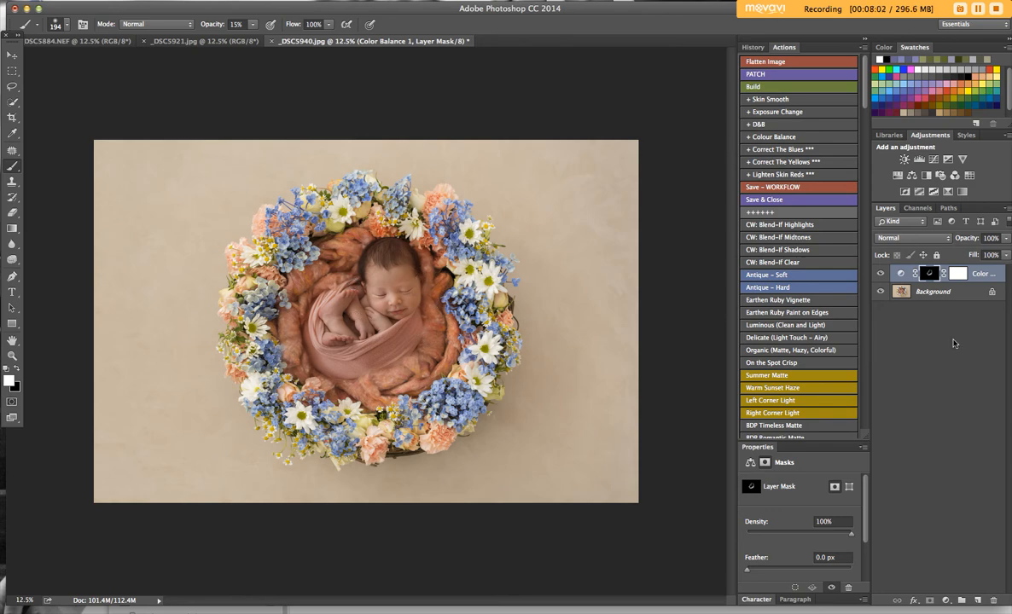
Compare the image with the Color Balance layer hidden, reduce the layer's opacity to 82%, and flatten the image.
{"action": "left_click", "coordinate": [881, 274]}
{"action": "left_click", "coordinate": [880, 274]}
{"action": "left_click", "coordinate": [882, 274]}
{"action": "left_click", "coordinate": [881, 274]}
{"action": "left_click_drag", "start_coordinate": [1005, 244], "coordinate": [1004, 254]}
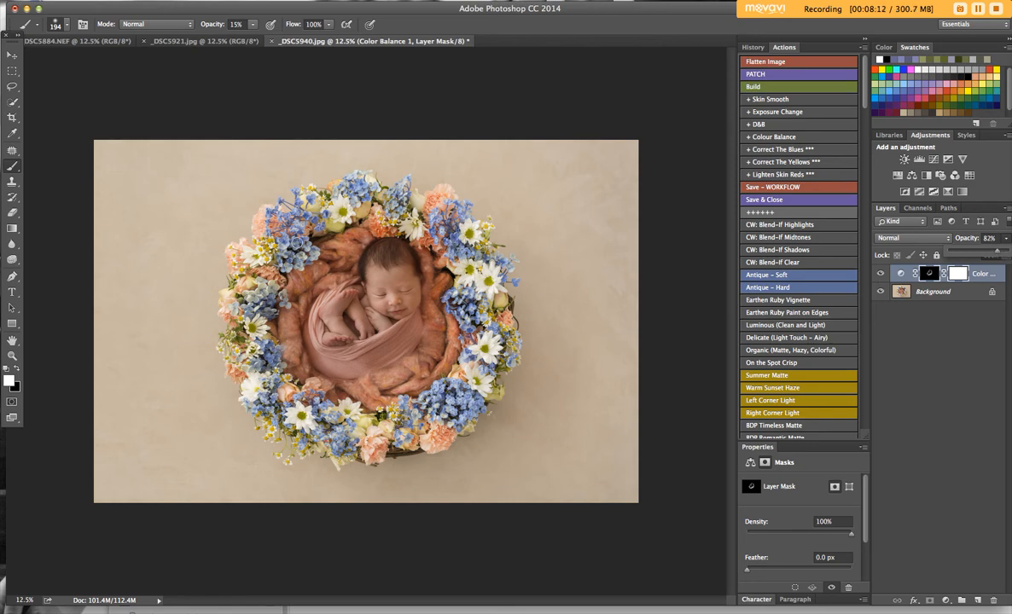
{"action": "left_click", "coordinate": [771, 62]}
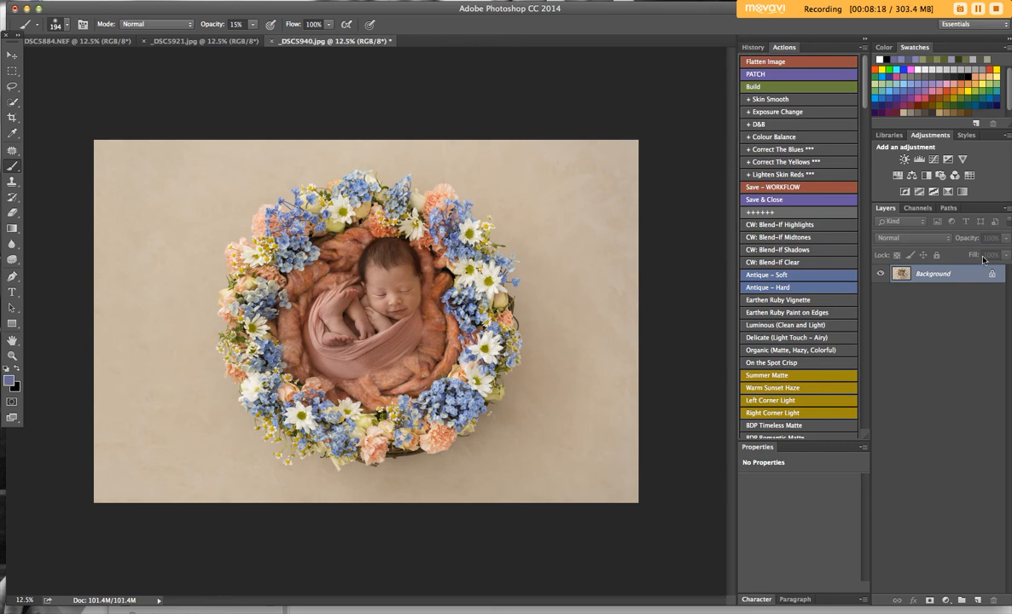
Add a Hue/Saturation adjustment with slightly reduced saturation and invert its layer mask to black.
{"action": "left_click", "coordinate": [895, 176]}
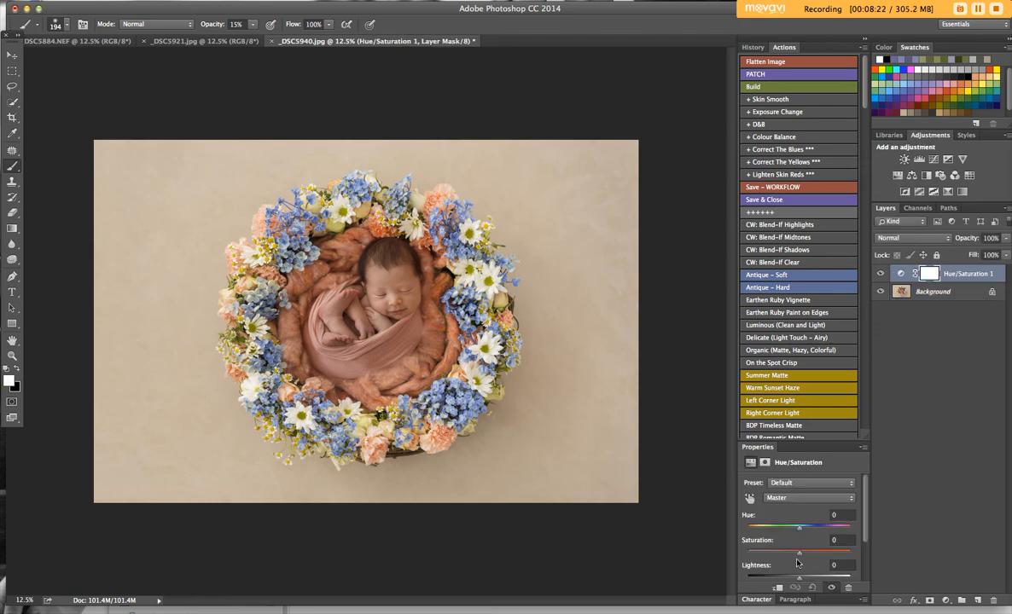
{"action": "left_click_drag", "start_coordinate": [798, 555], "coordinate": [788, 557]}
{"action": "left_click", "coordinate": [929, 601]}
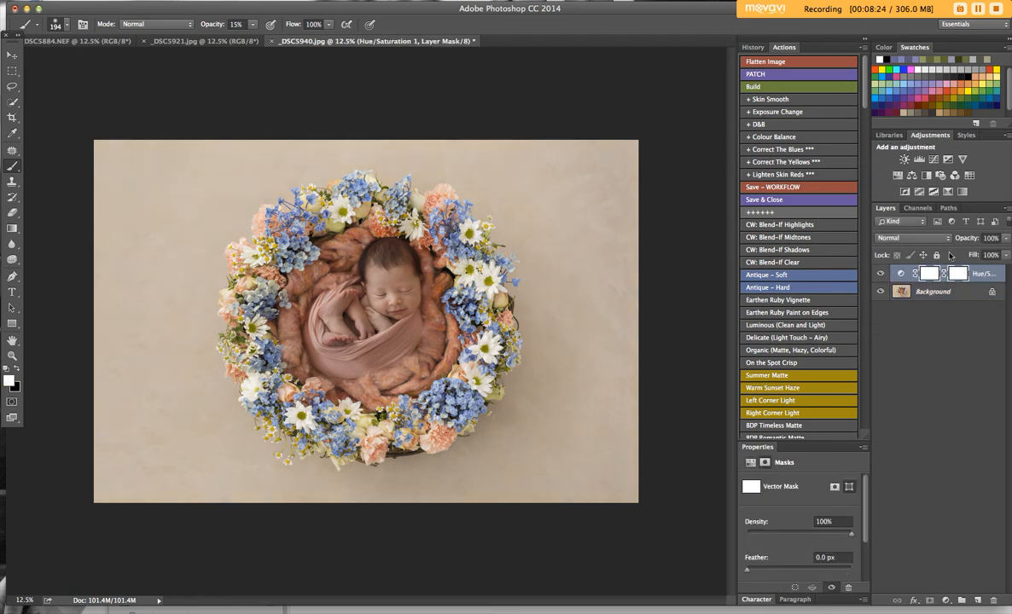
{"action": "left_click", "coordinate": [957, 273]}
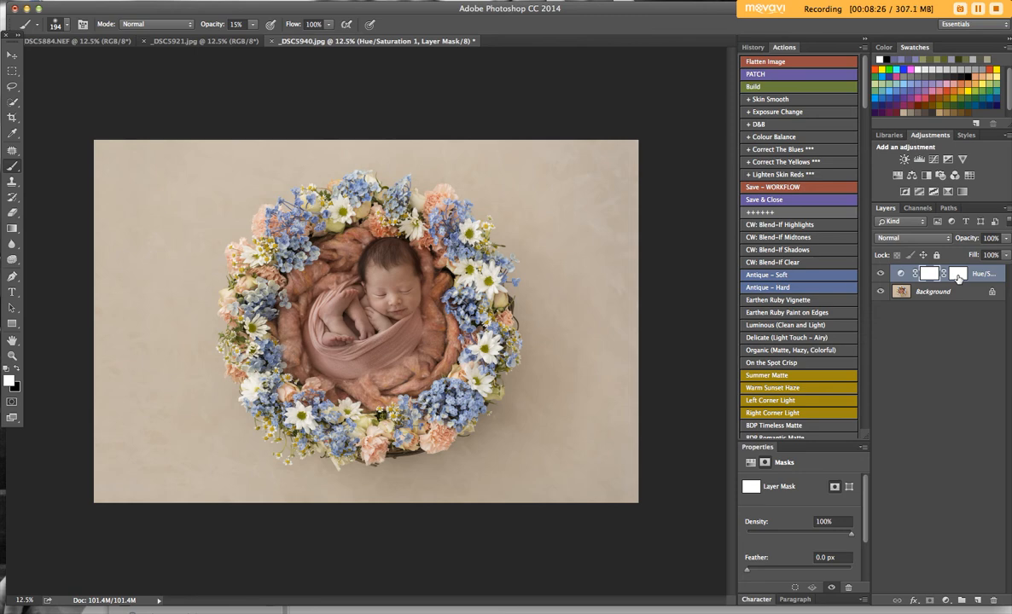
{"action": "left_click", "coordinate": [955, 276]}
{"action": "key", "text": "super+i"}
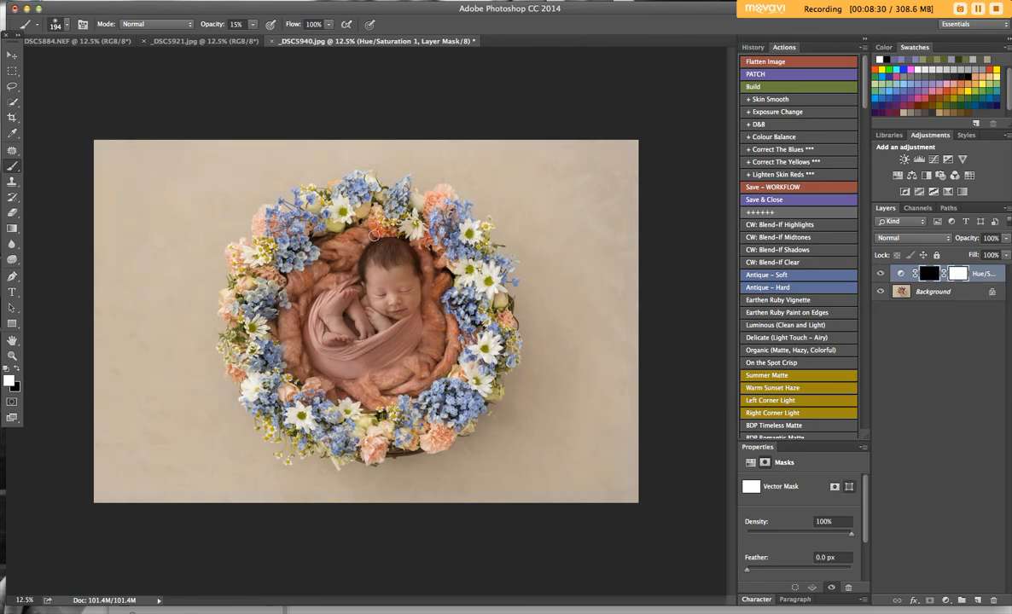
Paint the desaturation onto the orange area above the baby's head, compare with the layer hidden, and flatten the image.
{"action": "mouse_move", "coordinate": [376, 230]}
{"action": "left_mouse_down"}
{"action": "mouse_move", "coordinate": [362, 214]}
{"action": "mouse_move", "coordinate": [395, 226]}
{"action": "mouse_move", "coordinate": [414, 273]}
{"action": "mouse_move", "coordinate": [458, 264]}
{"action": "mouse_move", "coordinate": [441, 300]}
{"action": "mouse_move", "coordinate": [365, 228]}
{"action": "mouse_move", "coordinate": [436, 250]}
{"action": "mouse_move", "coordinate": [345, 216]}
{"action": "mouse_move", "coordinate": [357, 211]}
{"action": "left_mouse_up"}
{"action": "left_click", "coordinate": [881, 273]}
{"action": "left_click", "coordinate": [881, 274]}
{"action": "left_click", "coordinate": [881, 273]}
{"action": "left_click", "coordinate": [881, 274]}
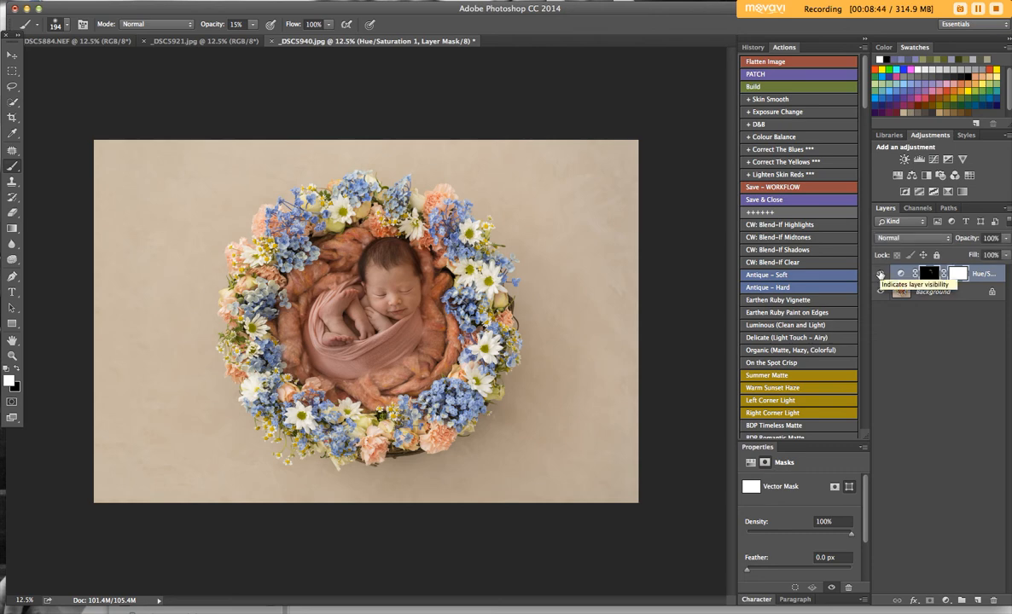
{"action": "left_click", "coordinate": [812, 66]}
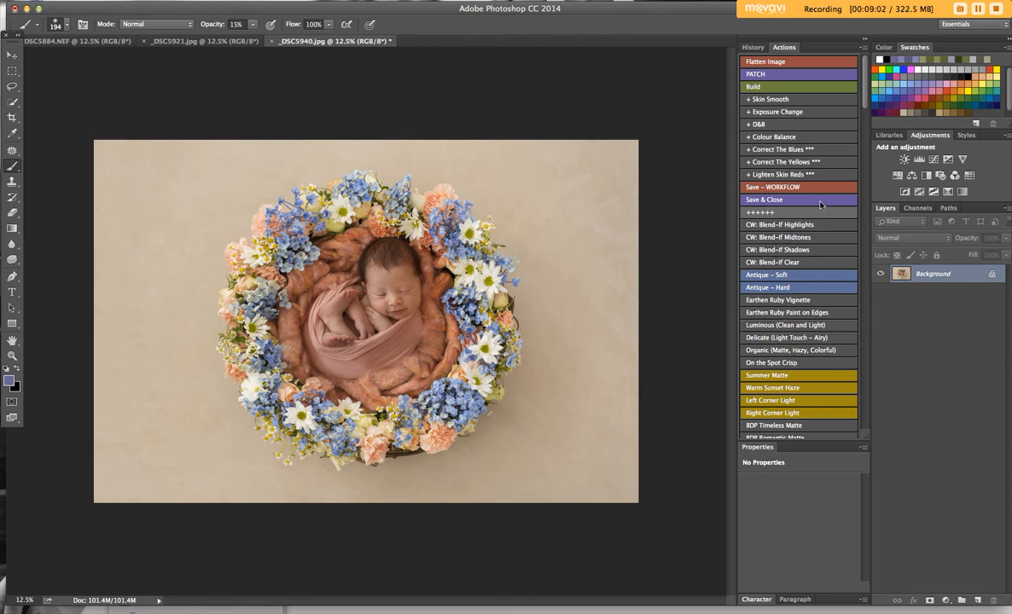
Run the Soft Pink Cheeks action to add a black-masked pink colour layer.
{"action": "left_click_drag", "start_coordinate": [864, 101], "coordinate": [867, 128]}
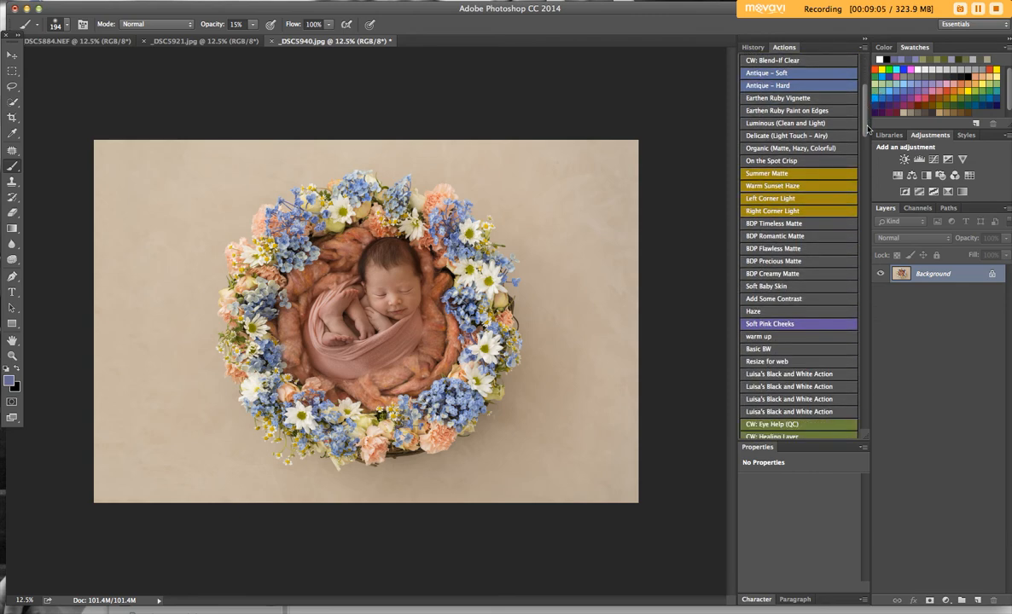
{"action": "left_click", "coordinate": [823, 325]}
{"action": "left_click", "coordinate": [613, 203]}
Paint the pink tint onto the baby's cheek with a 194 px white brush at 54% opacity and flatten the image.
{"action": "left_click", "coordinate": [253, 24]}
{"action": "left_click_drag", "start_coordinate": [249, 39], "coordinate": [275, 40]}
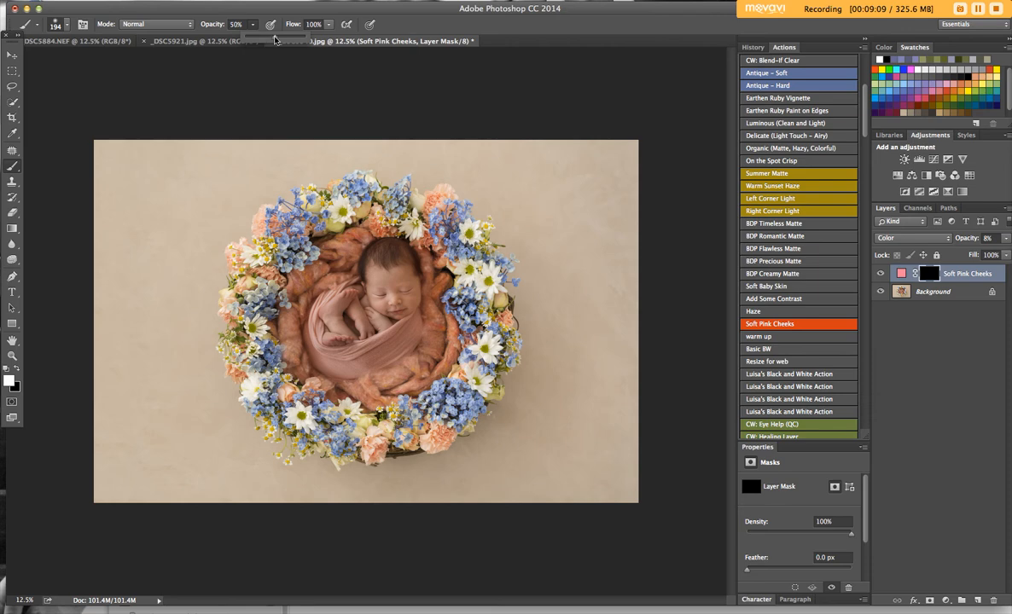
{"action": "left_click", "coordinate": [68, 24]}
{"action": "left_click", "coordinate": [117, 61]}
{"action": "left_click", "coordinate": [121, 59]}
{"action": "left_click", "coordinate": [252, 25]}
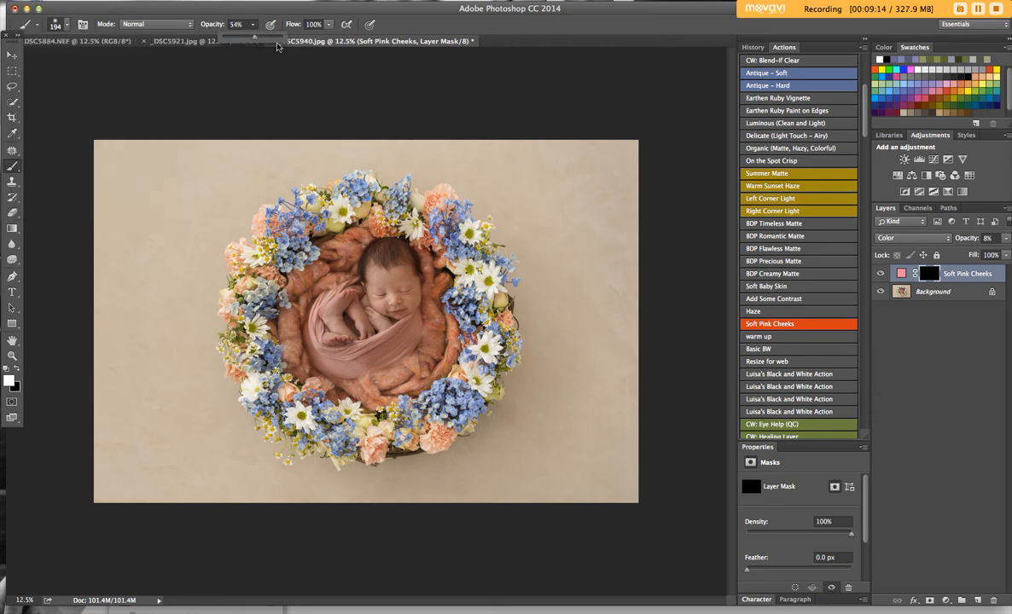
{"action": "left_click", "coordinate": [376, 308]}
{"action": "left_click_drag", "start_coordinate": [374, 307], "coordinate": [380, 311]}
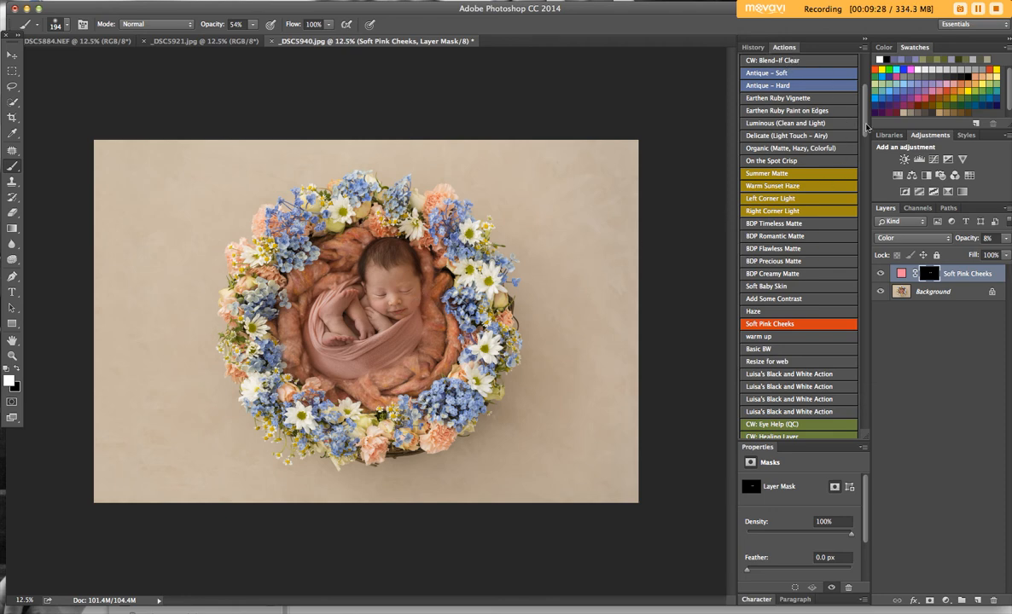
{"action": "scroll", "coordinate": [867, 126], "scroll_direction": "up", "scroll_amount": 5}
{"action": "left_click", "coordinate": [792, 61]}
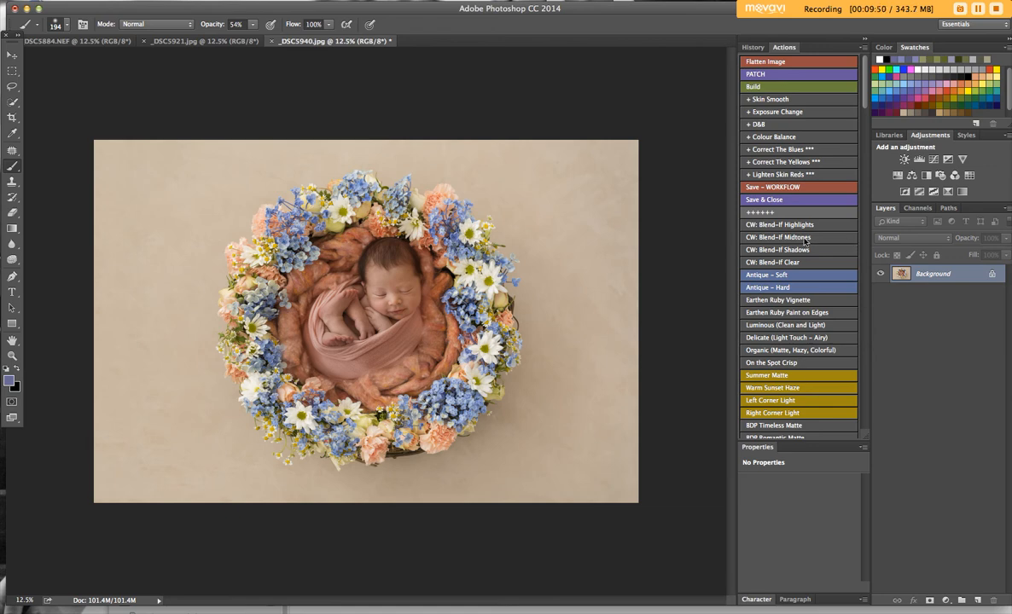
Run the warm up action and invert the resulting adjustment's layer mask to black.
{"action": "scroll", "coordinate": [804, 241], "scroll_direction": "down", "scroll_amount": 4}
{"action": "scroll", "coordinate": [804, 241], "scroll_direction": "up", "scroll_amount": 4}
{"action": "scroll", "coordinate": [811, 265], "scroll_direction": "down", "scroll_amount": 5}
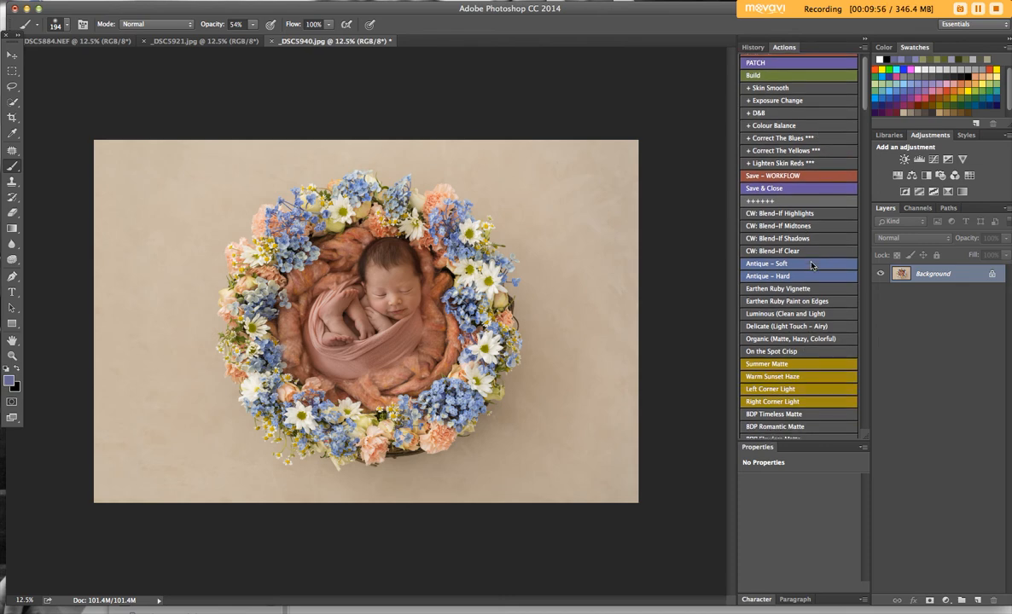
{"action": "scroll", "coordinate": [811, 265], "scroll_direction": "down", "scroll_amount": 4}
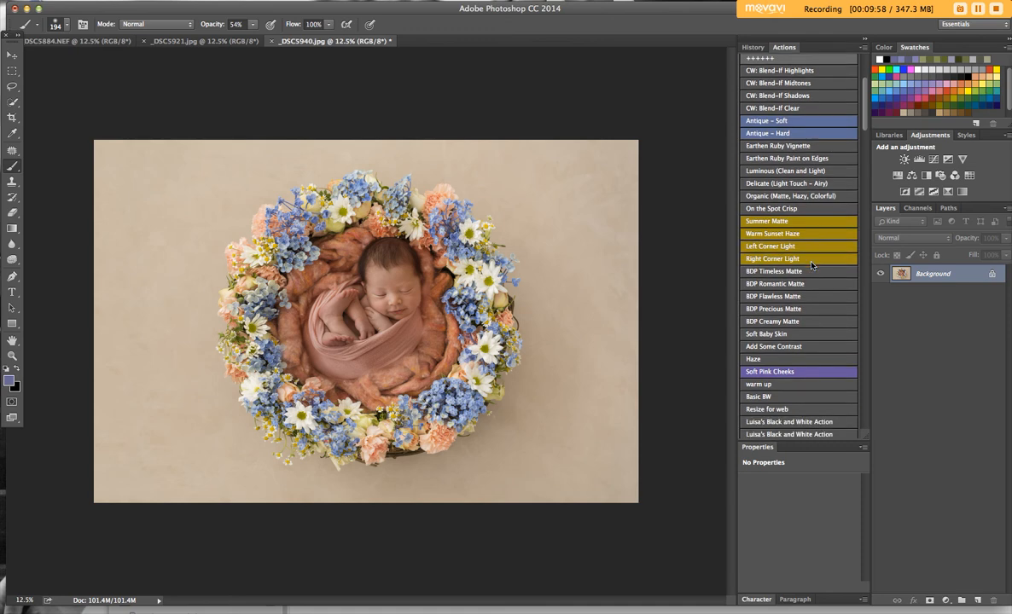
{"action": "left_click", "coordinate": [789, 356]}
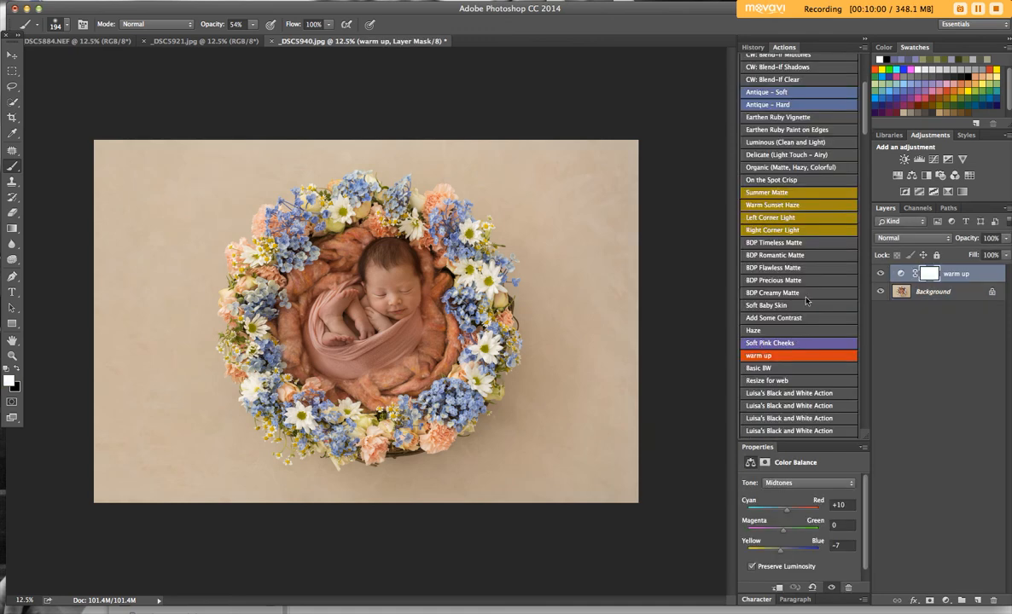
{"action": "left_click", "coordinate": [929, 601]}
{"action": "left_click", "coordinate": [954, 275]}
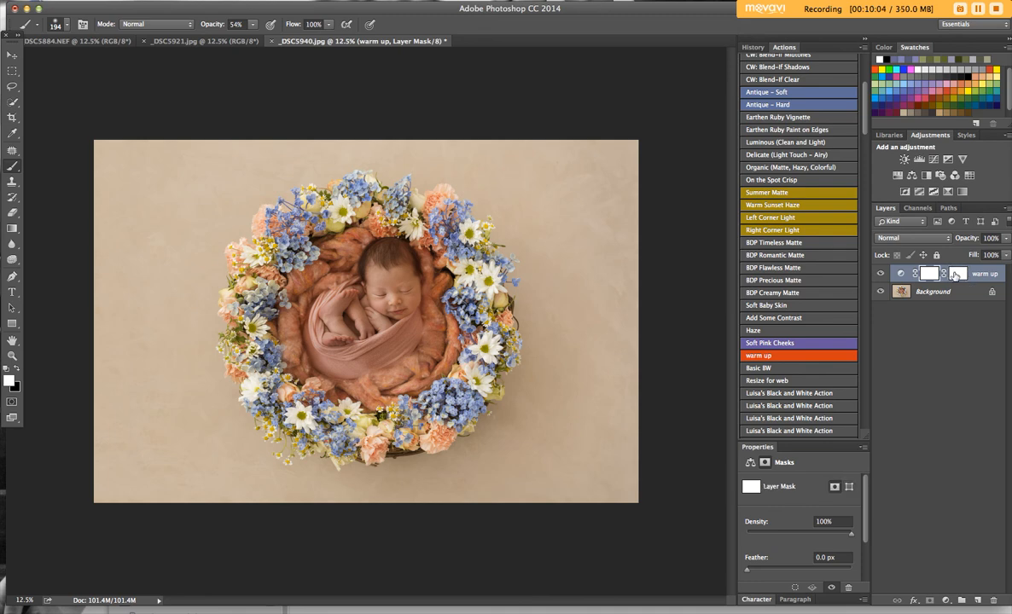
{"action": "key", "text": "super+i"}
Paint the warming onto the baby's feet, face and wrap with a 412 px white brush at 20% opacity, and flatten the image.
{"action": "left_click_drag", "start_coordinate": [252, 24], "coordinate": [236, 40]}
{"action": "left_click", "coordinate": [67, 24]}
{"action": "left_click_drag", "start_coordinate": [111, 60], "coordinate": [136, 62]}
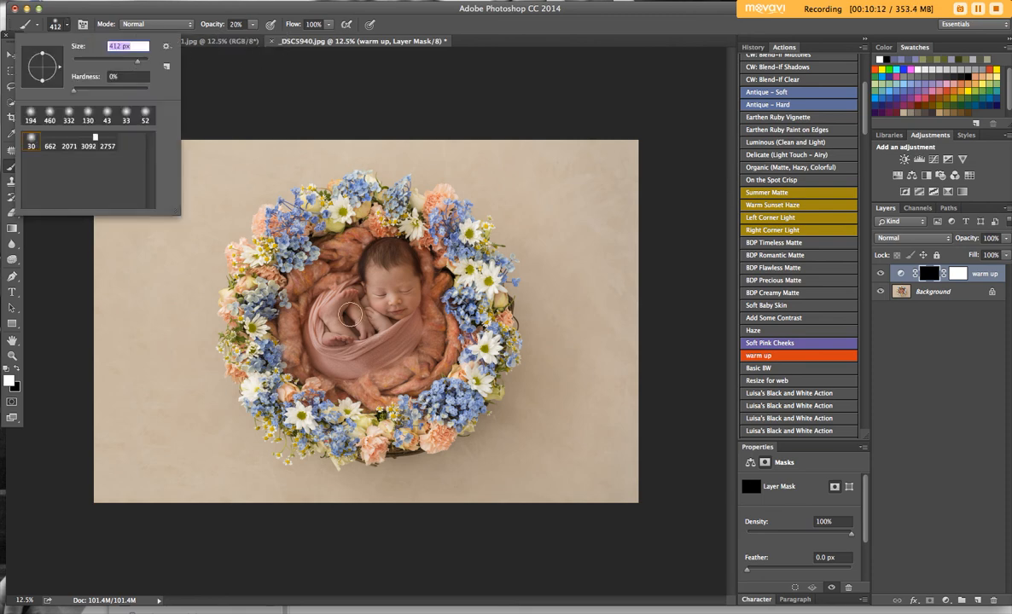
{"action": "left_click", "coordinate": [341, 307]}
{"action": "mouse_move", "coordinate": [353, 301]}
{"action": "left_mouse_down"}
{"action": "mouse_move", "coordinate": [327, 273]}
{"action": "mouse_move", "coordinate": [319, 293]}
{"action": "mouse_move", "coordinate": [326, 271]}
{"action": "mouse_move", "coordinate": [369, 309]}
{"action": "left_mouse_up"}
{"action": "mouse_move", "coordinate": [410, 282]}
{"action": "left_mouse_down"}
{"action": "mouse_move", "coordinate": [321, 290]}
{"action": "mouse_move", "coordinate": [361, 313]}
{"action": "mouse_move", "coordinate": [405, 281]}
{"action": "mouse_move", "coordinate": [348, 207]}
{"action": "mouse_move", "coordinate": [387, 375]}
{"action": "left_mouse_up"}
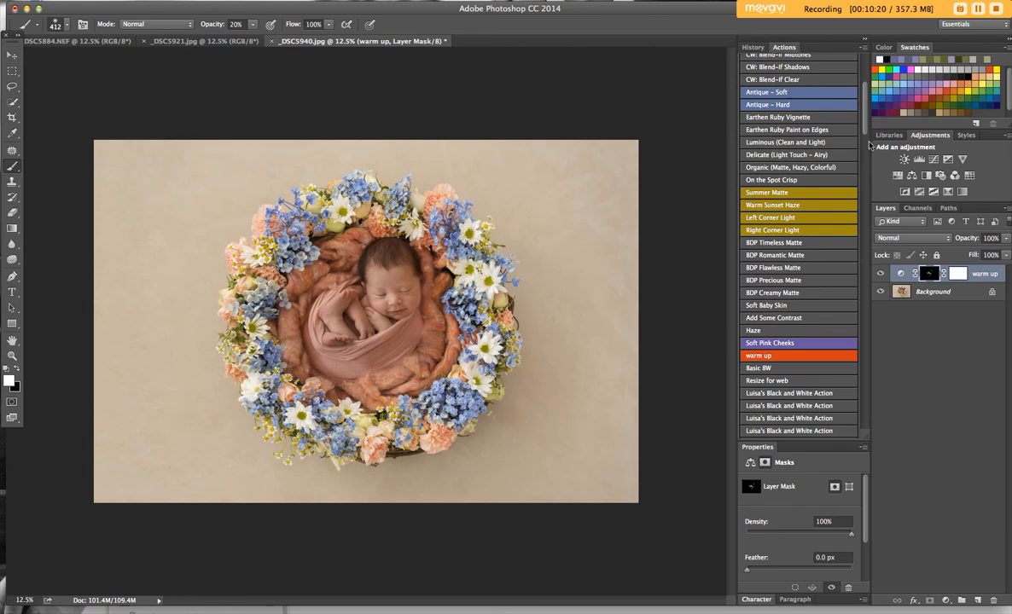
{"action": "scroll", "coordinate": [793, 61], "scroll_direction": "up", "scroll_amount": 5}
{"action": "left_click", "coordinate": [784, 64]}
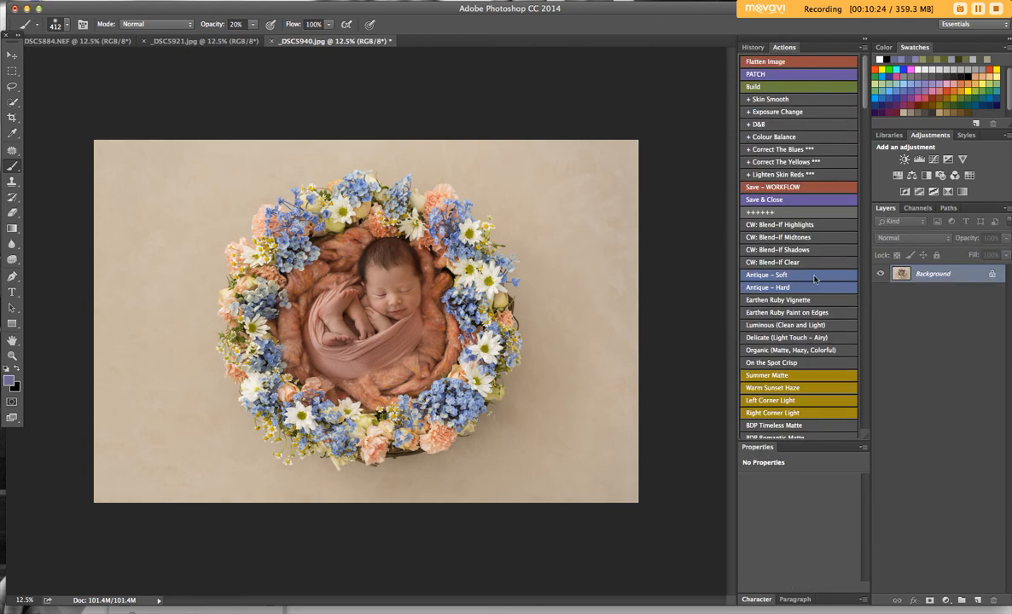
Run the Haze action, lower the Haze layer's opacity to soften the effect, and flatten the image.
{"action": "scroll", "coordinate": [804, 385], "scroll_direction": "down", "scroll_amount": 5}
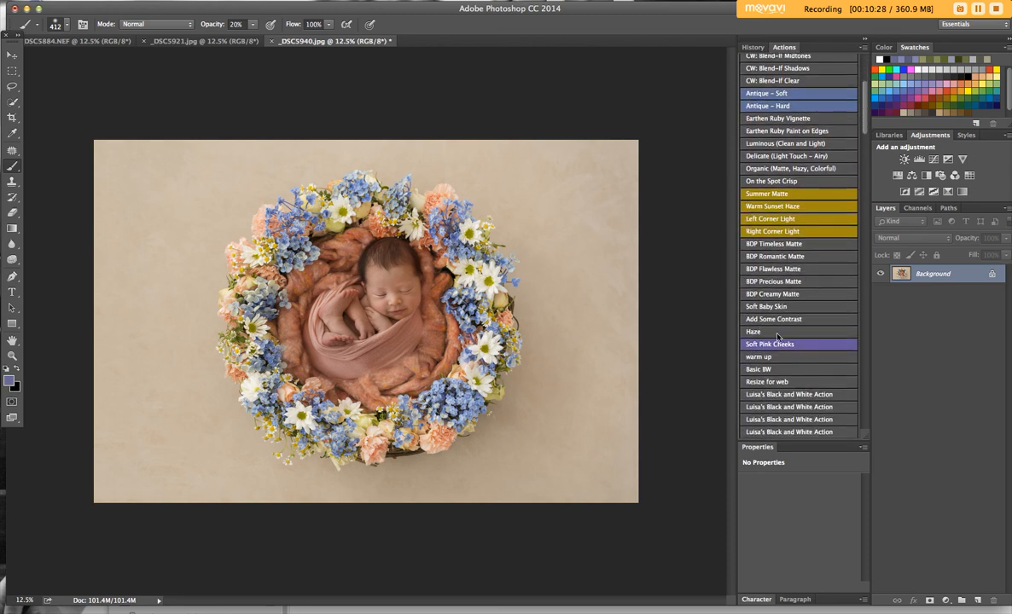
{"action": "left_click", "coordinate": [777, 335]}
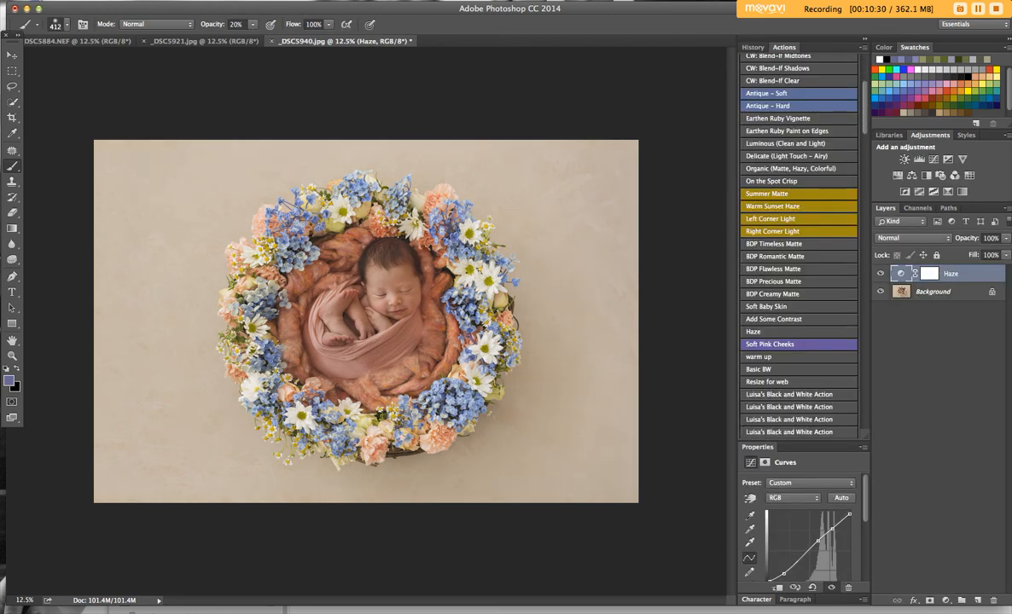
{"action": "left_click", "coordinate": [1007, 240]}
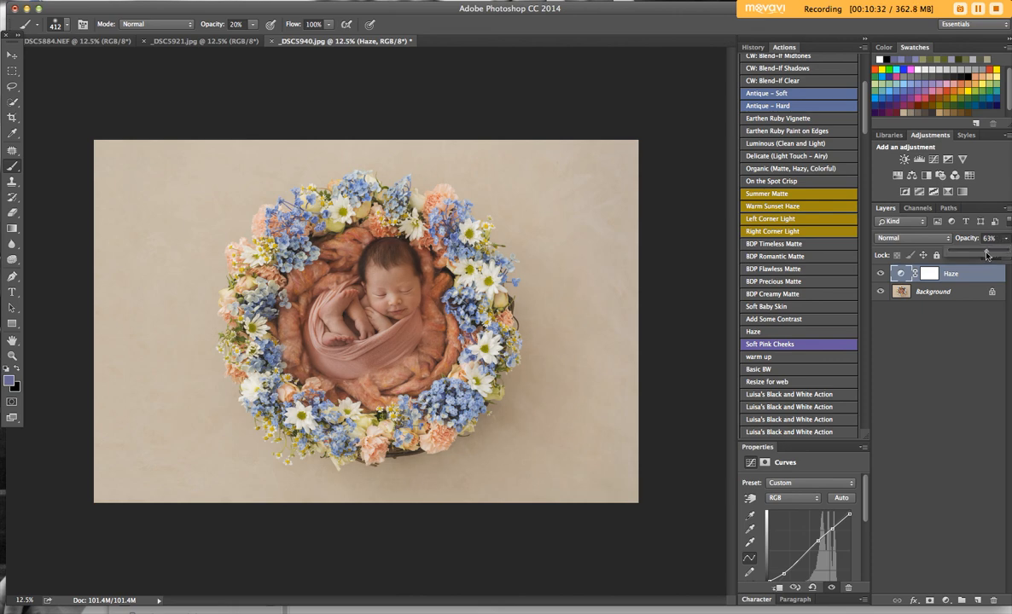
{"action": "left_click_drag", "start_coordinate": [981, 254], "coordinate": [965, 255]}
{"action": "scroll", "coordinate": [780, 68], "scroll_direction": "up", "scroll_amount": 5}
{"action": "left_click", "coordinate": [780, 61]}
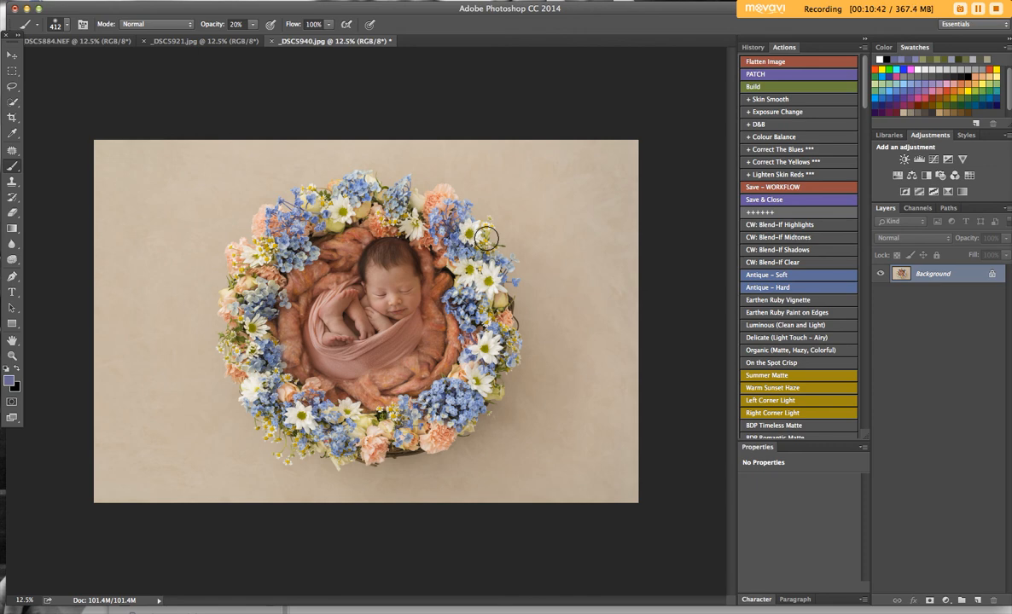
Add a Color Balance adjustment with the highlights shifted slightly towards cyan and invert its layer mask to black.
{"action": "left_click", "coordinate": [912, 176]}
{"action": "left_click", "coordinate": [803, 483]}
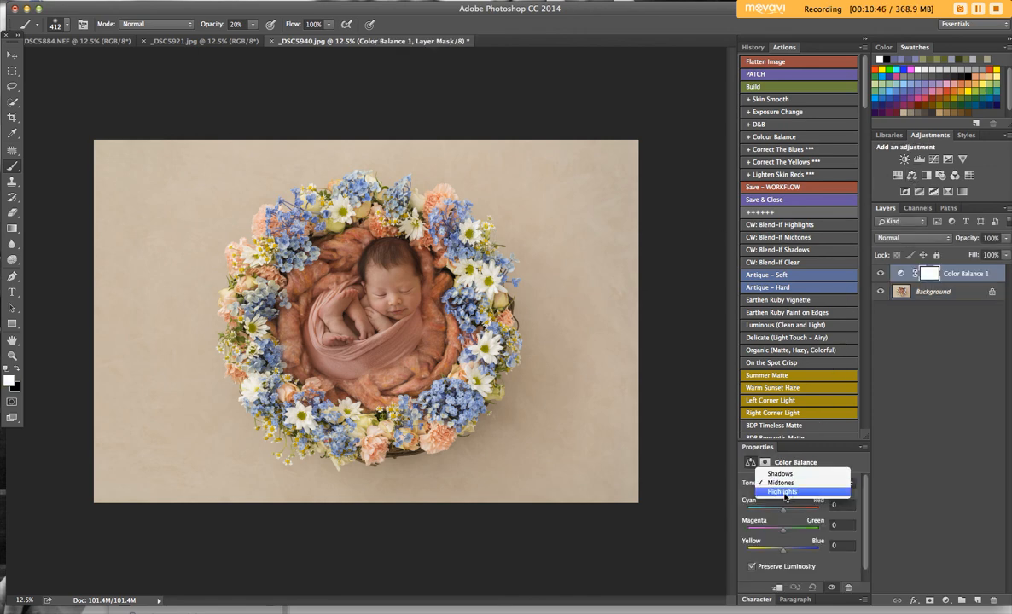
{"action": "left_click", "coordinate": [782, 493]}
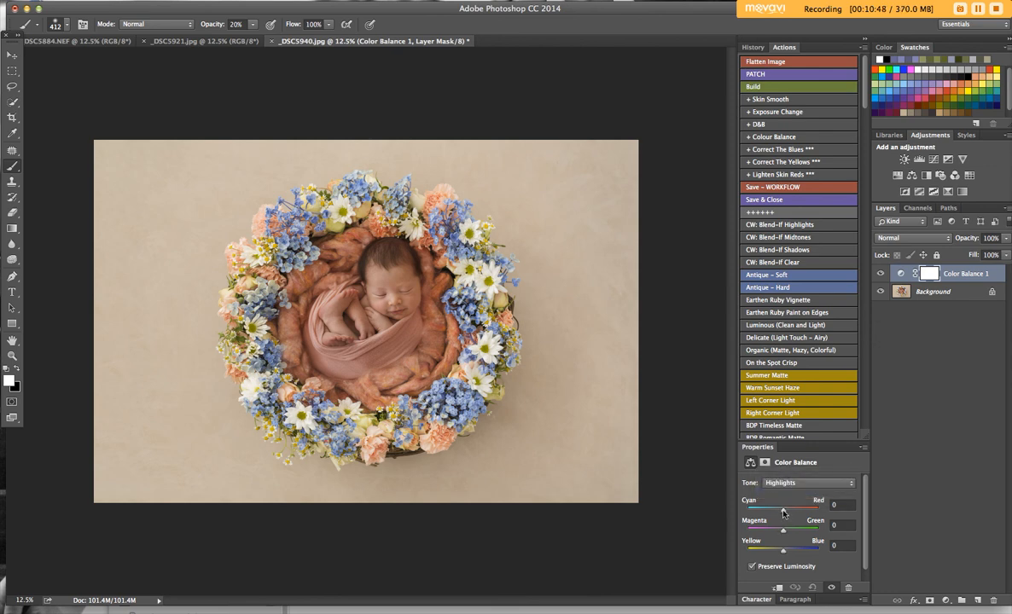
{"action": "left_click_drag", "start_coordinate": [783, 513], "coordinate": [779, 512]}
{"action": "left_click", "coordinate": [929, 602]}
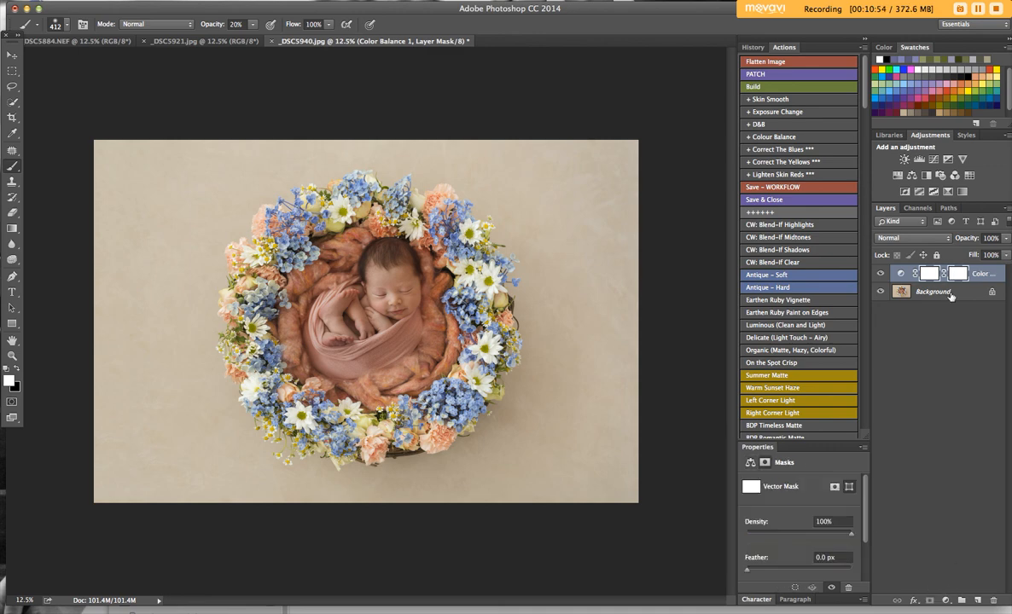
{"action": "left_click", "coordinate": [929, 273]}
{"action": "key", "text": "ctrl+i"}
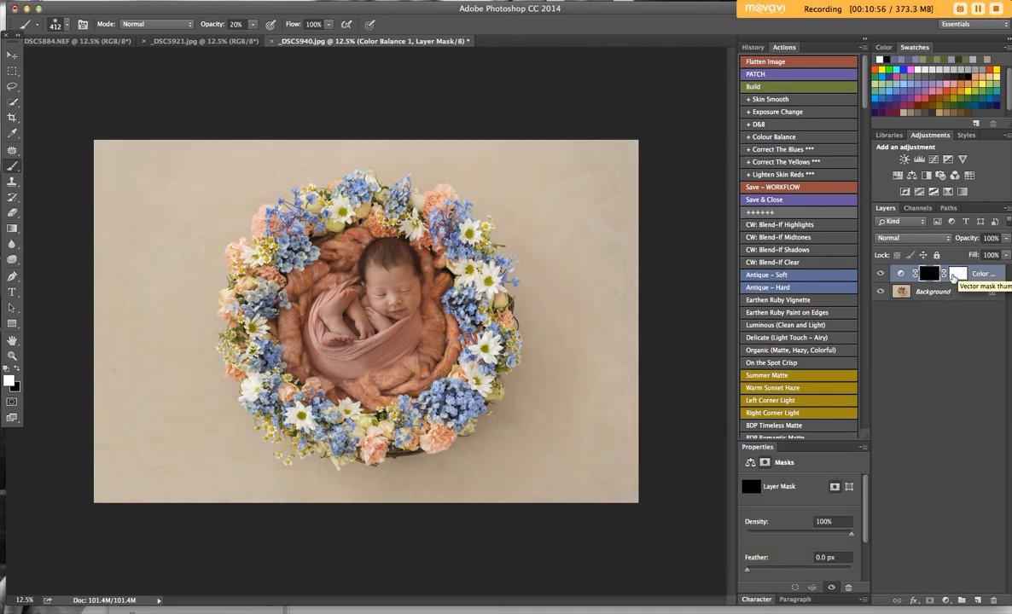
Paint the highlight correction onto the baby's face with a 412 px white brush at 31% opacity, check its visibility, and flatten the image.
{"action": "left_click", "coordinate": [253, 24]}
{"action": "left_click_drag", "start_coordinate": [241, 39], "coordinate": [264, 45]}
{"action": "mouse_move", "coordinate": [373, 285]}
{"action": "left_mouse_down"}
{"action": "mouse_move", "coordinate": [404, 292]}
{"action": "mouse_move", "coordinate": [333, 319]}
{"action": "mouse_move", "coordinate": [403, 294]}
{"action": "mouse_move", "coordinate": [339, 308]}
{"action": "mouse_move", "coordinate": [407, 296]}
{"action": "left_mouse_up"}
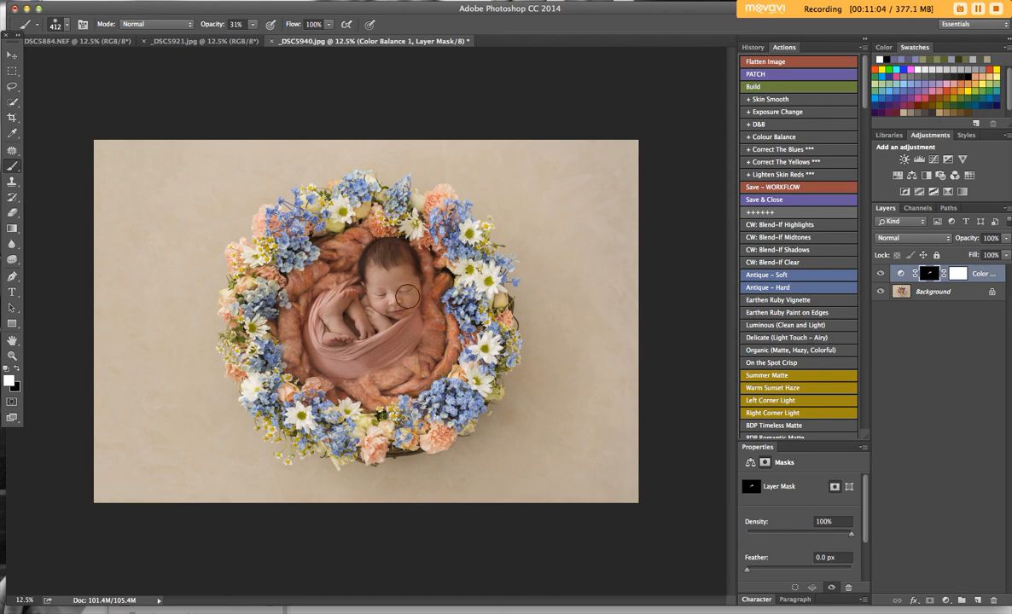
{"action": "left_click", "coordinate": [881, 273]}
{"action": "left_click", "coordinate": [765, 62]}
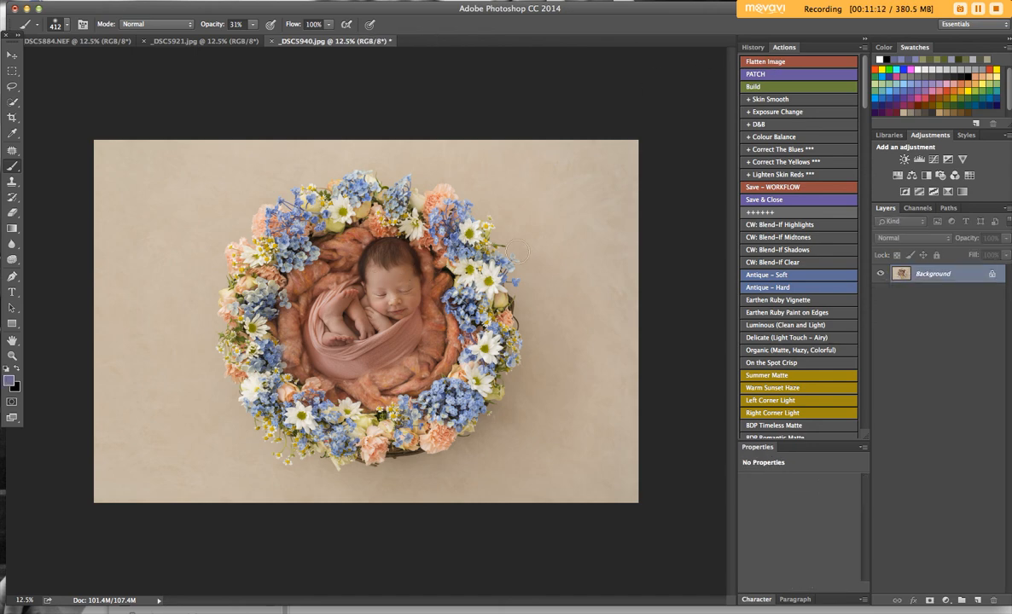